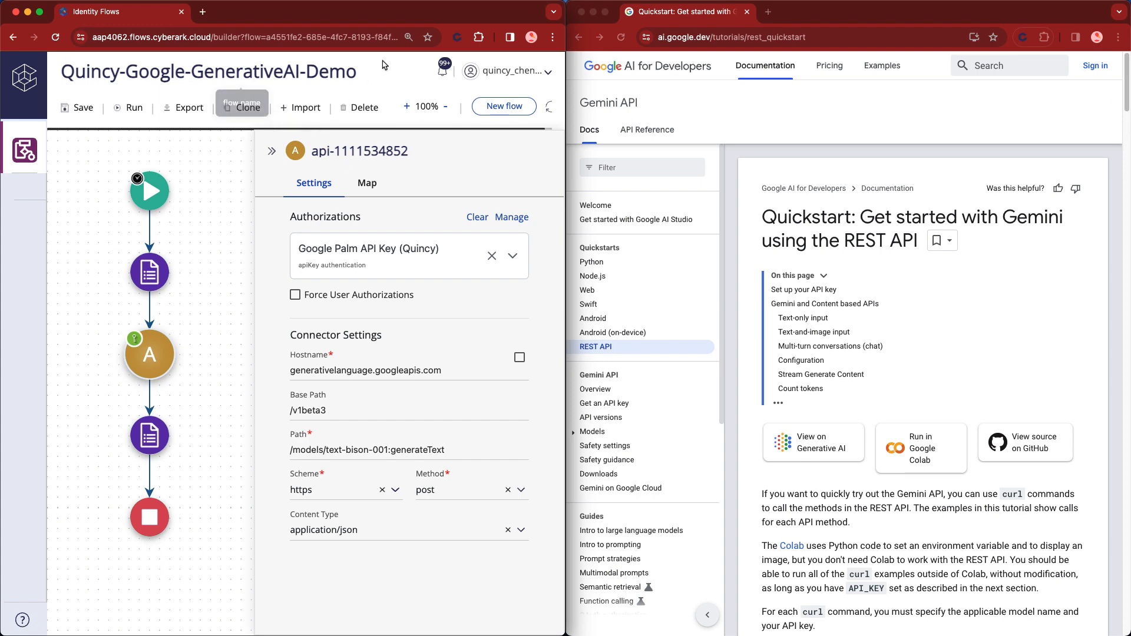
- Enlarge the flow builder window and examine the API connector's path setting
{"action": "double_click", "coordinate": [395, 17]}
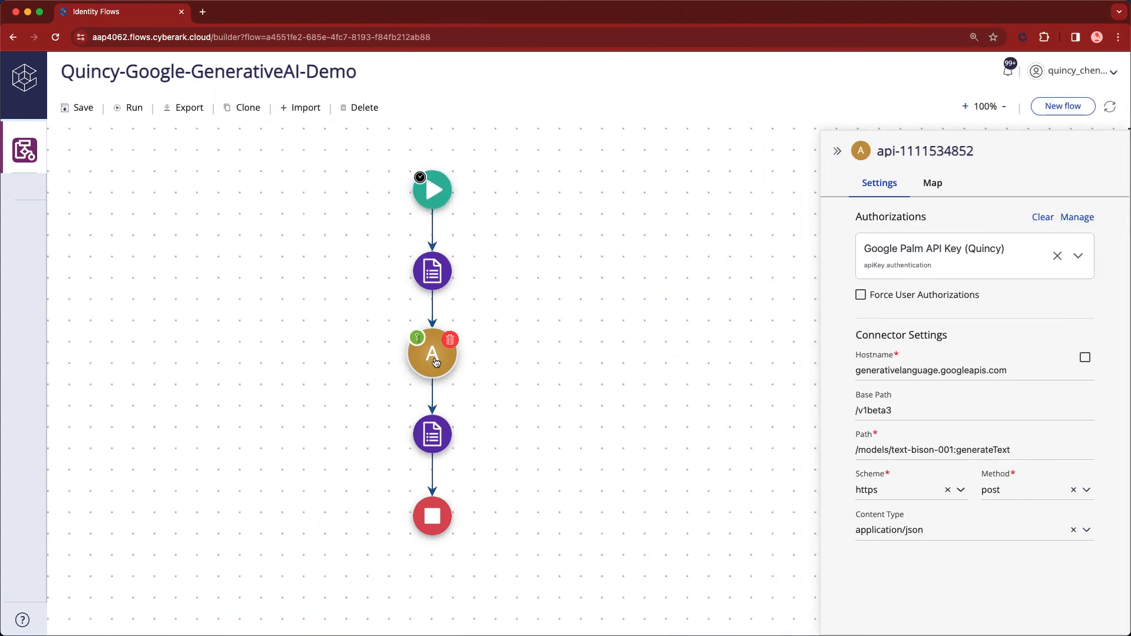
{"action": "triple_click", "coordinate": [1011, 450]}
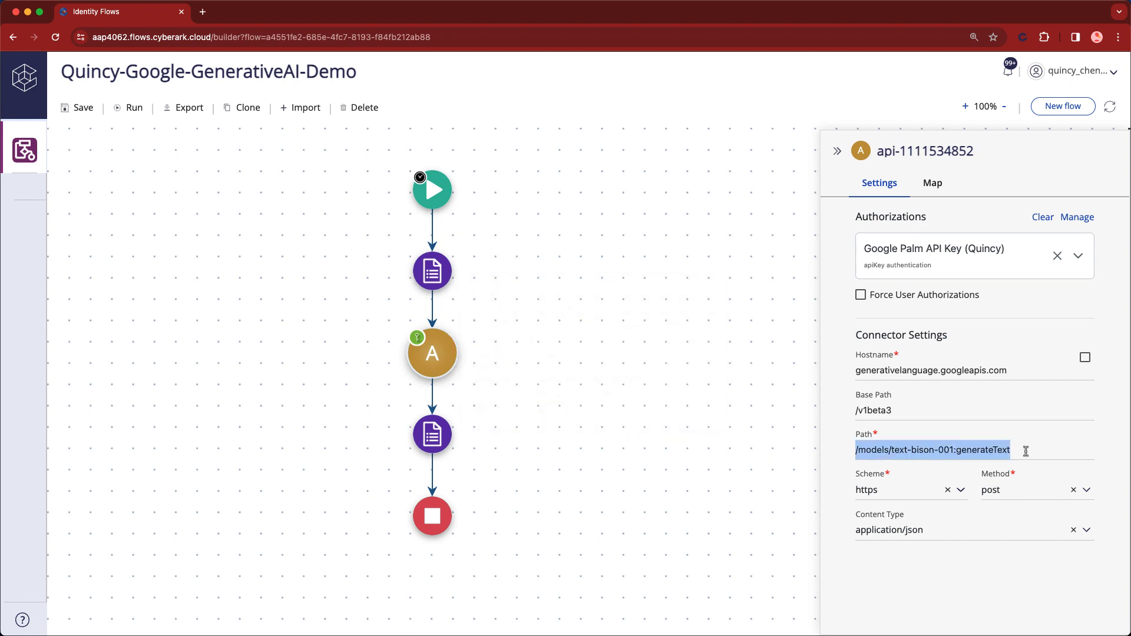
{"action": "left_click", "coordinate": [598, 234]}
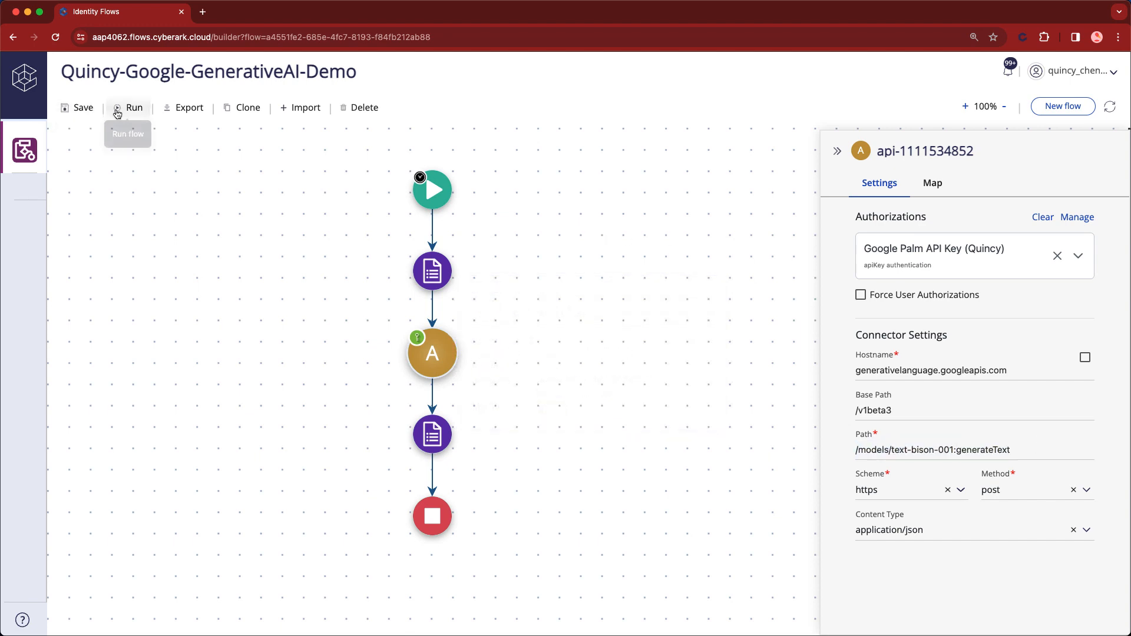
- Run the generative AI demo flow with the prompt "write a story about a computer", read through the result and submit it to finish
{"action": "left_click", "coordinate": [117, 113]}
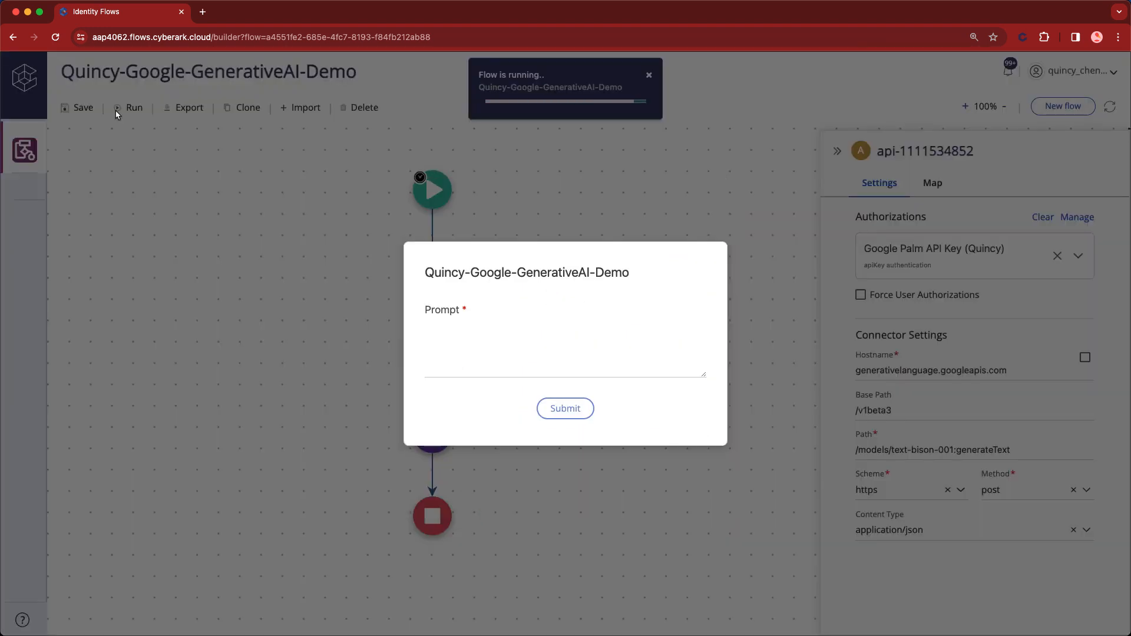
{"action": "left_click", "coordinate": [487, 361]}
{"action": "type", "text": "write a story a"}
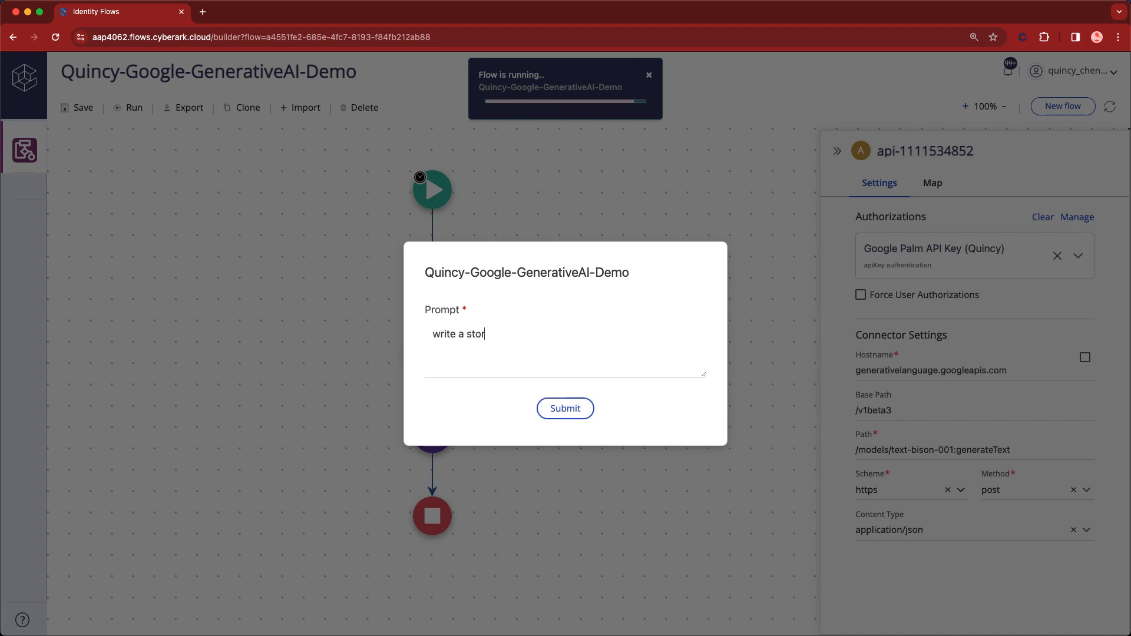
{"action": "type", "text": "bout a computer"}
{"action": "left_click", "coordinate": [566, 409]}
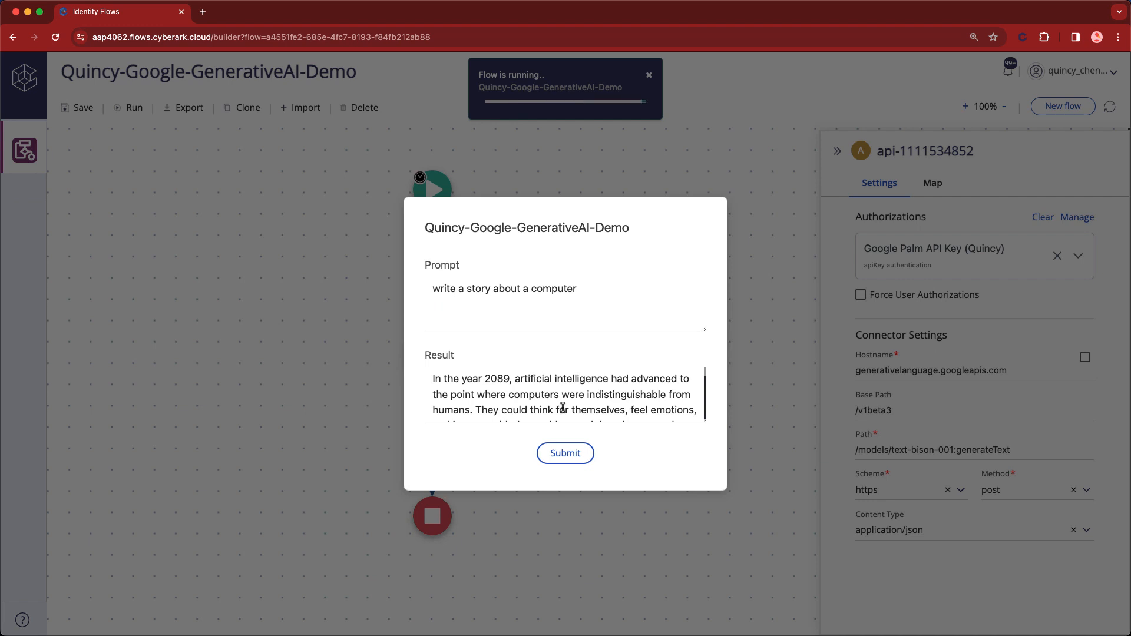
{"action": "scroll", "coordinate": [660, 391], "scroll_direction": "down", "scroll_amount": 10}
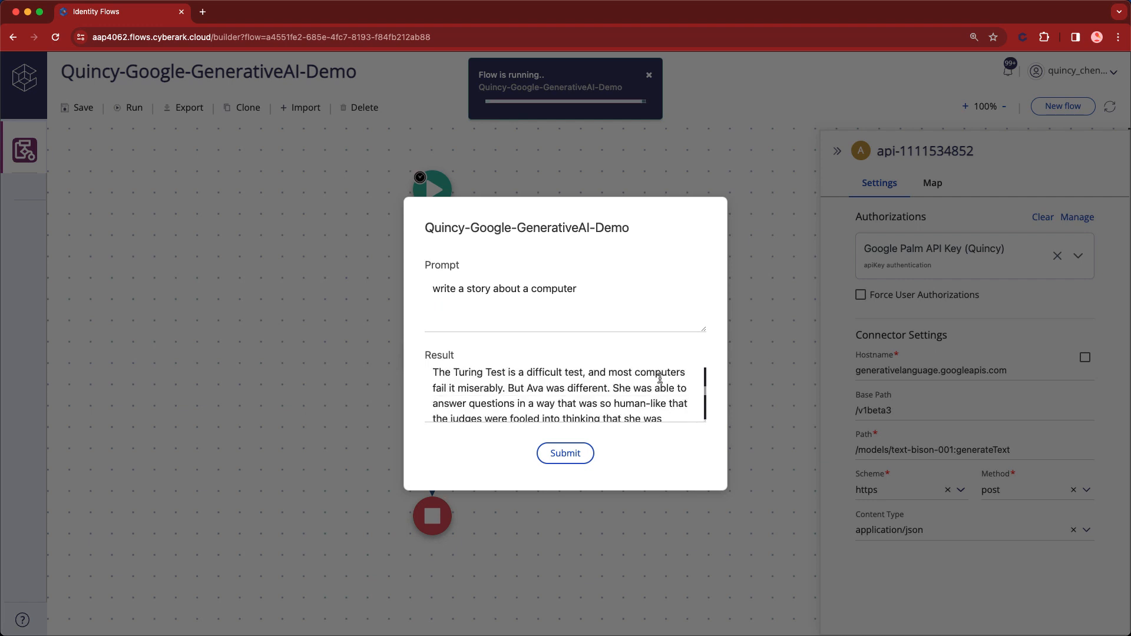
{"action": "scroll", "coordinate": [660, 379], "scroll_direction": "down", "scroll_amount": 5}
{"action": "left_click", "coordinate": [565, 453]}
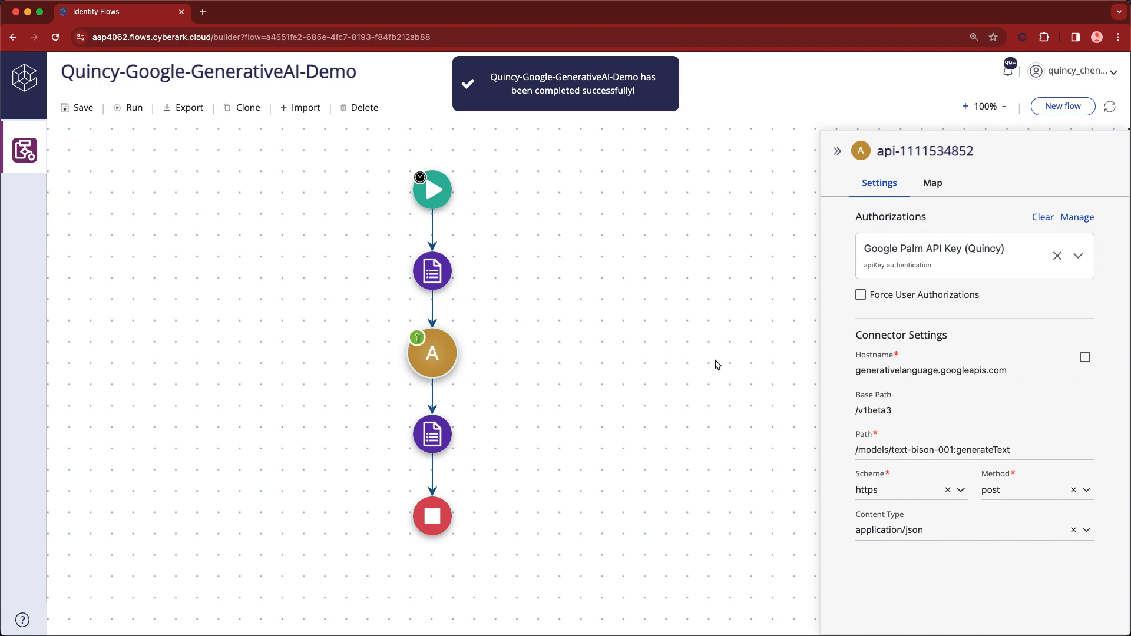
- Clone the flow from the side-by-side view, replacing "GenerativeAI" with "Gemini" and removing "-copy" in its file name, then save and open it
{"action": "double_click", "coordinate": [618, 17]}
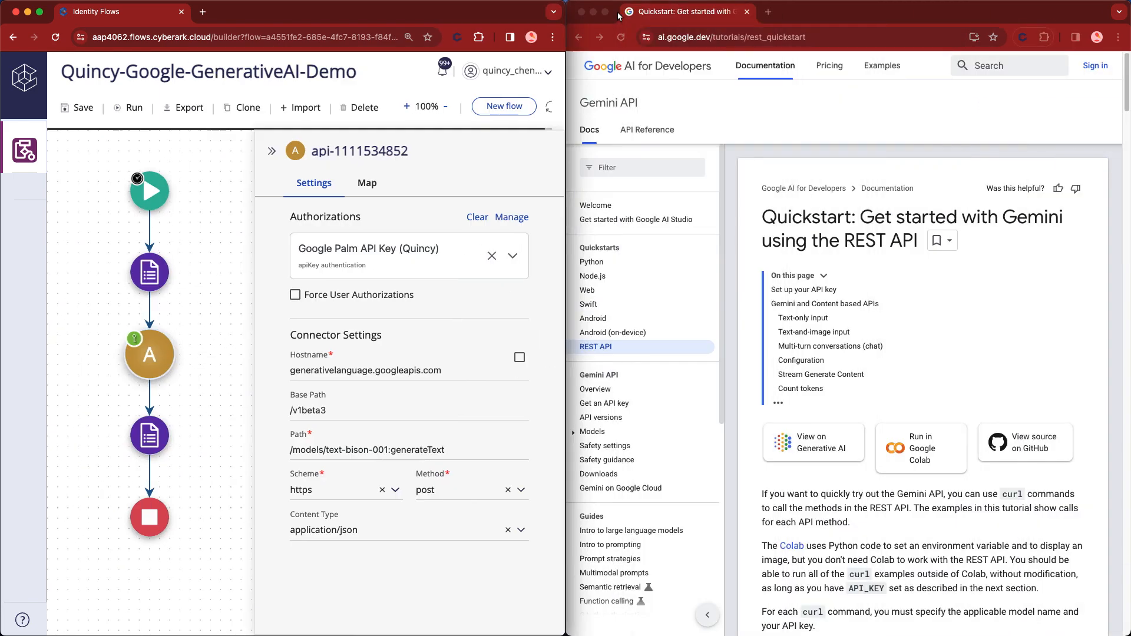
{"action": "left_click", "coordinate": [859, 132]}
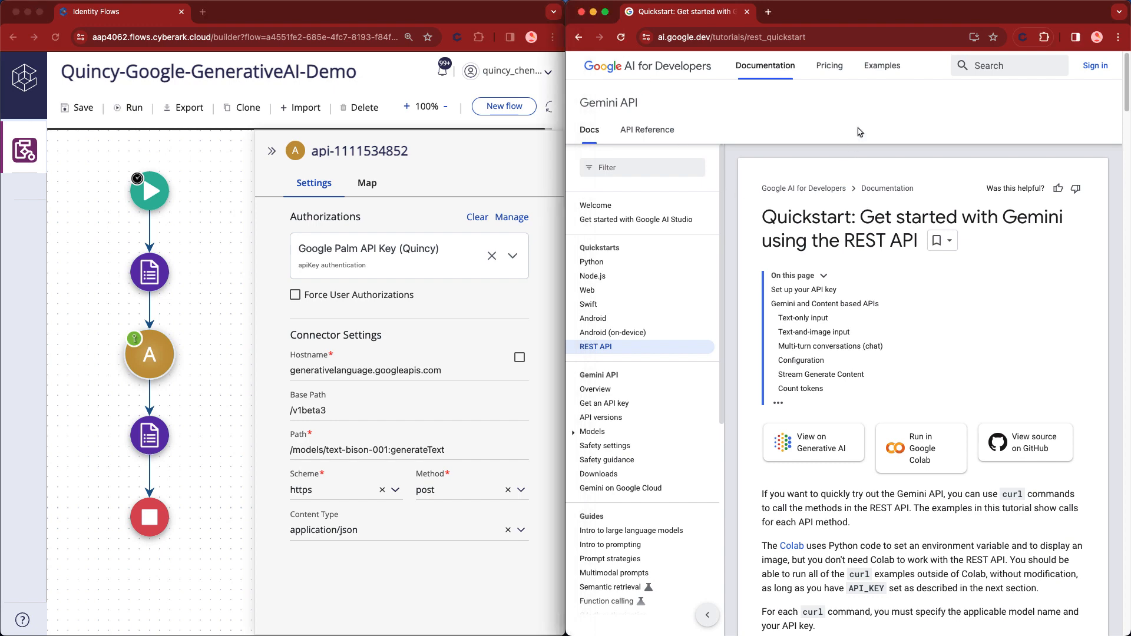
{"action": "left_click", "coordinate": [110, 167]}
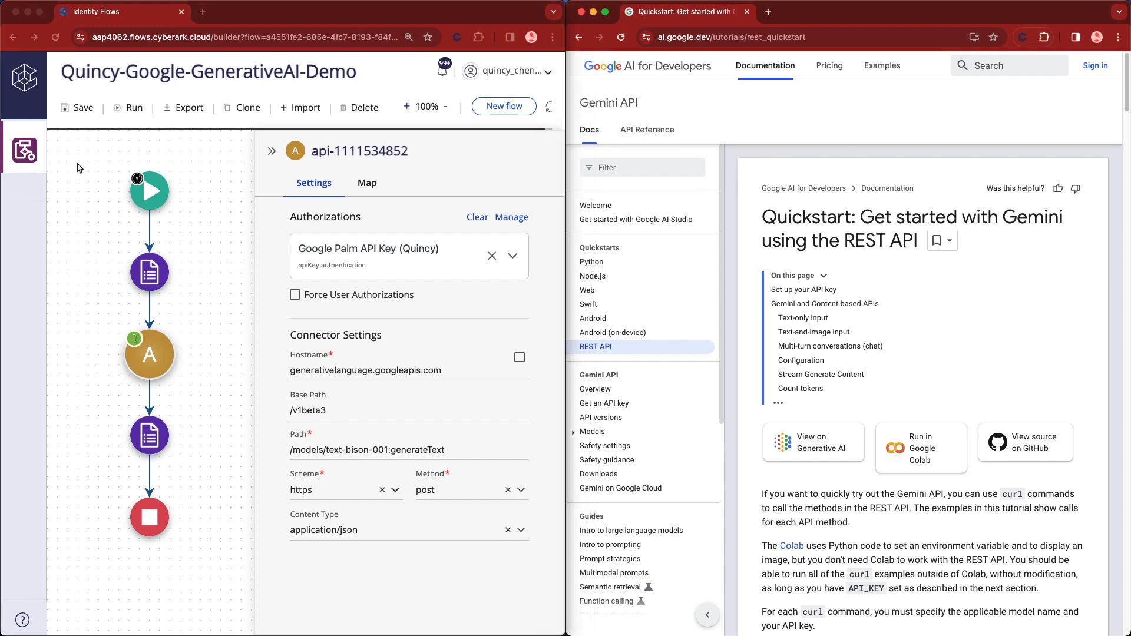
{"action": "left_click", "coordinate": [241, 112]}
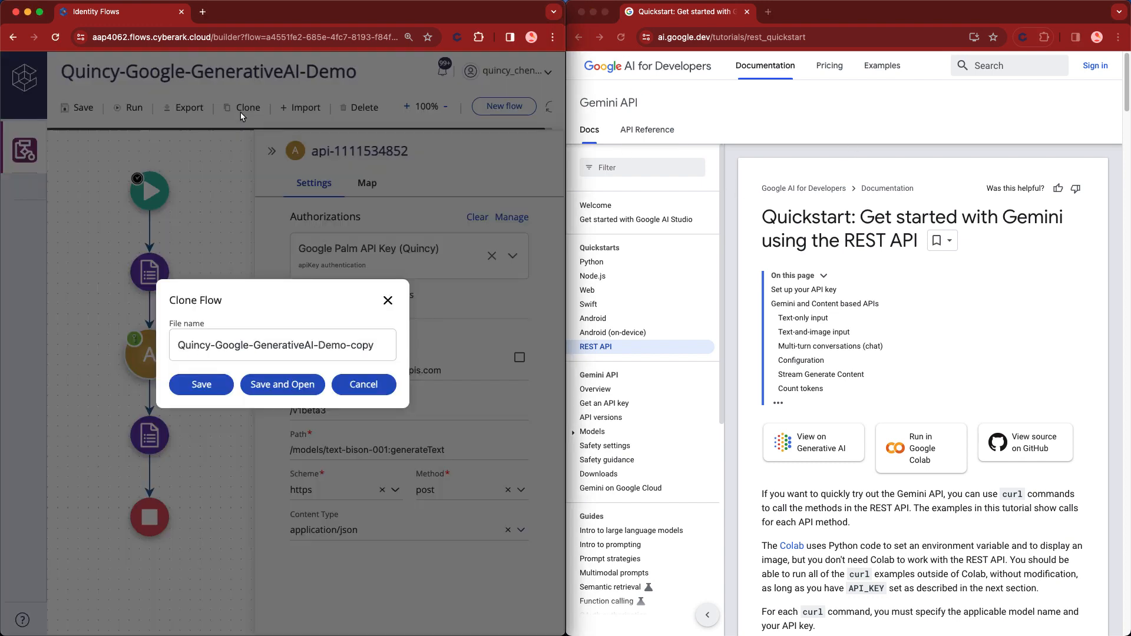
{"action": "double_click", "coordinate": [1032, 217]}
{"action": "key", "text": "super+c"}
{"action": "double_click", "coordinate": [282, 345]}
{"action": "key", "text": "super+v"}
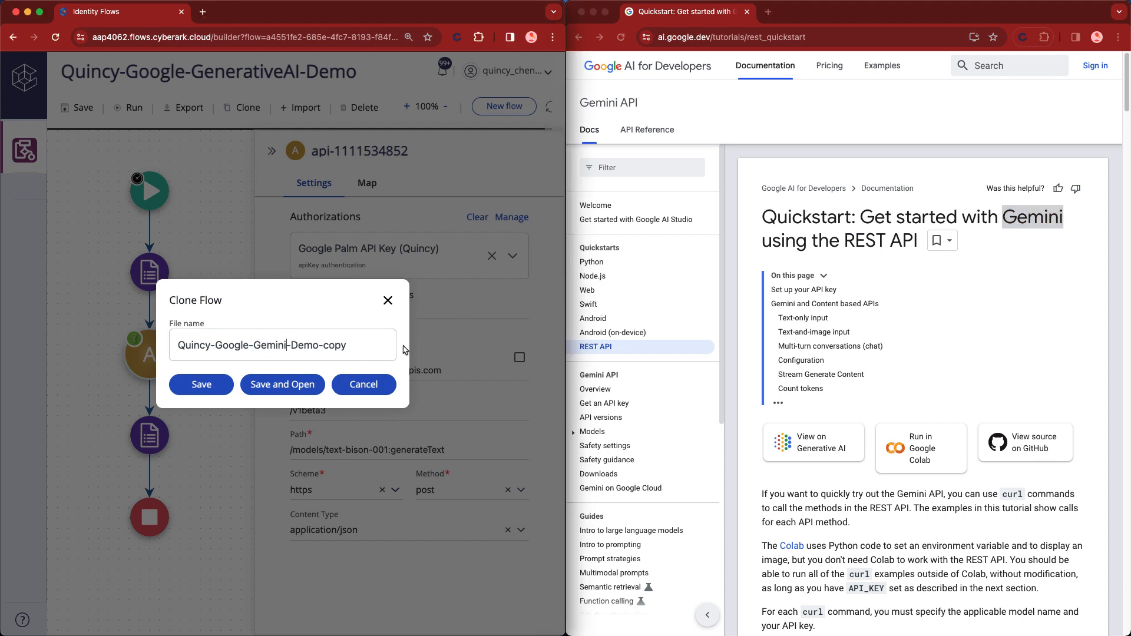
{"action": "key", "text": "shift+Right"}
{"action": "key", "text": "shift+Right"}
{"action": "key", "text": "shift+Right"}
{"action": "key", "text": "shift+Right"}
{"action": "key", "text": "BackSpace"}
{"action": "left_click", "coordinate": [275, 388]}
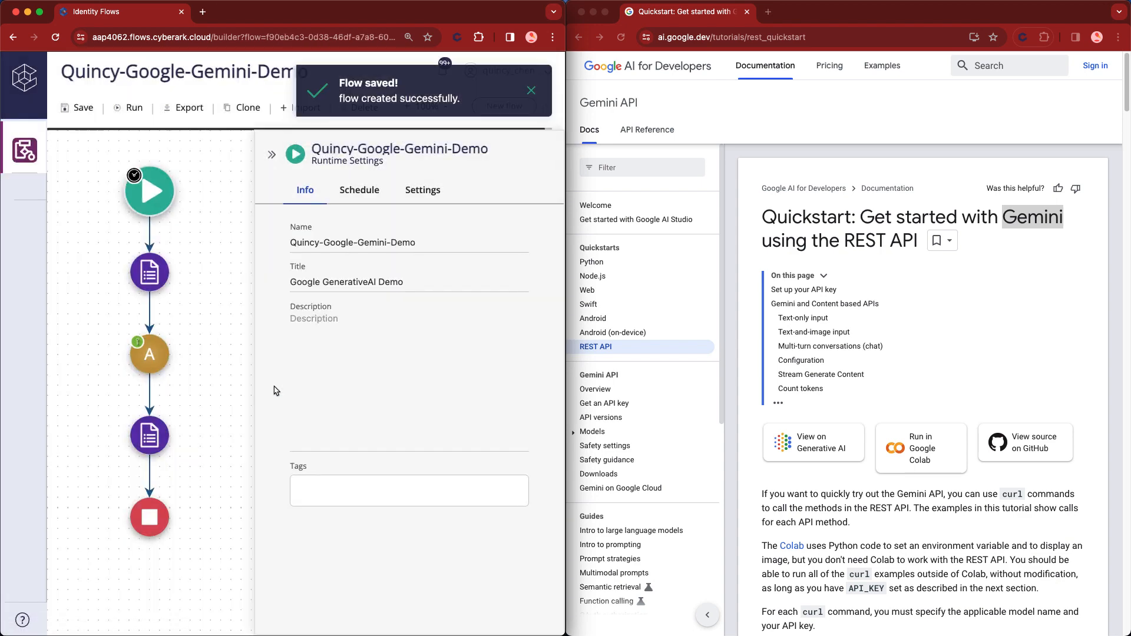
- Change the cloned flow's title to "Google Gemini Demo"
{"action": "double_click", "coordinate": [349, 282]}
{"action": "type", "text": "Gemini"}
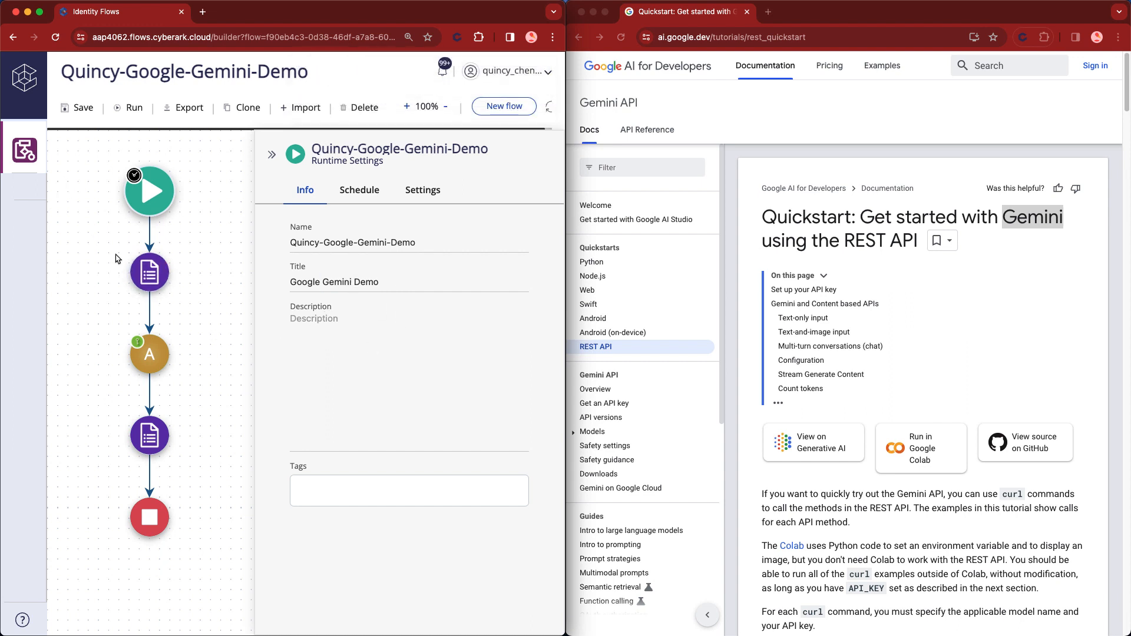
{"action": "mouse_move", "coordinate": [130, 273]}
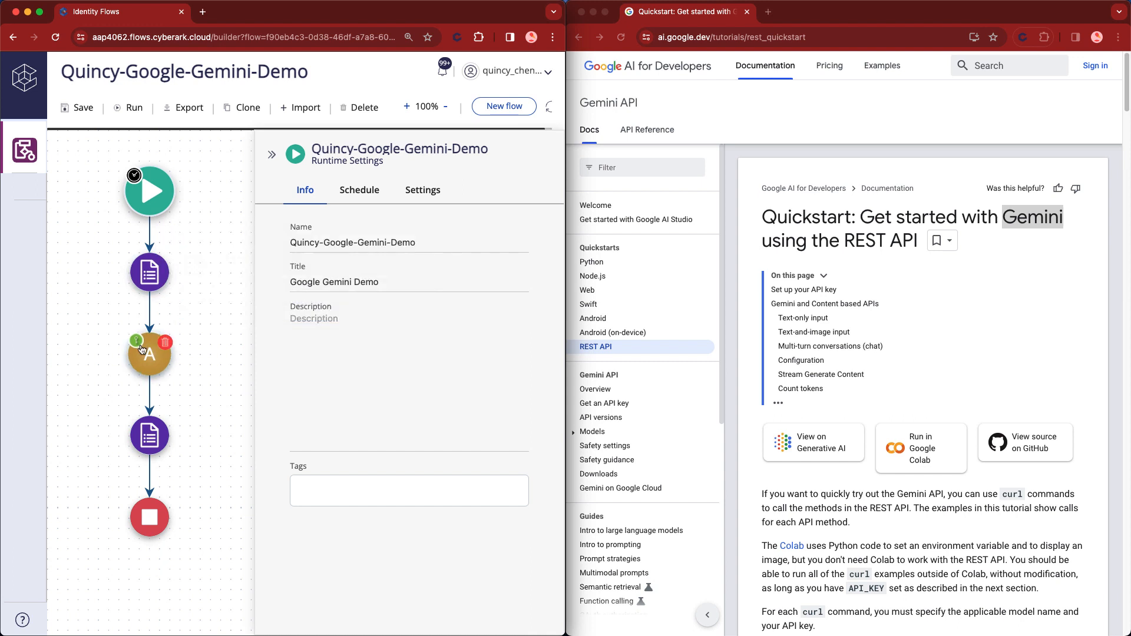
- Set the API connector's base path to /v1beta, copying the version from the text-only input example in the Gemini documentation
{"action": "left_click", "coordinate": [139, 371]}
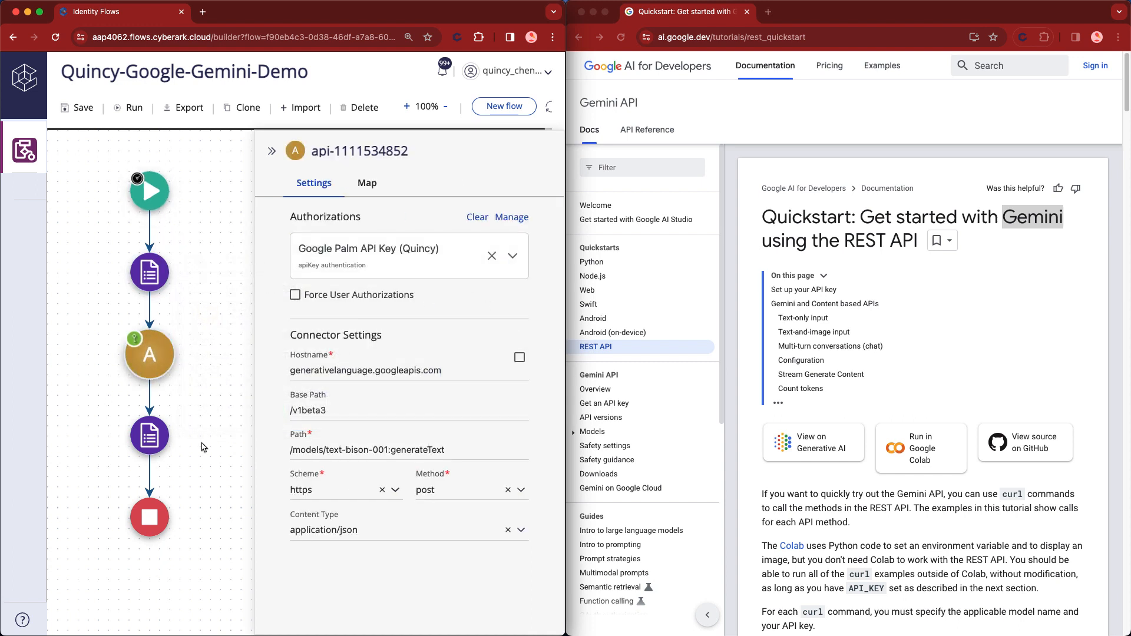
{"action": "left_click", "coordinate": [923, 356]}
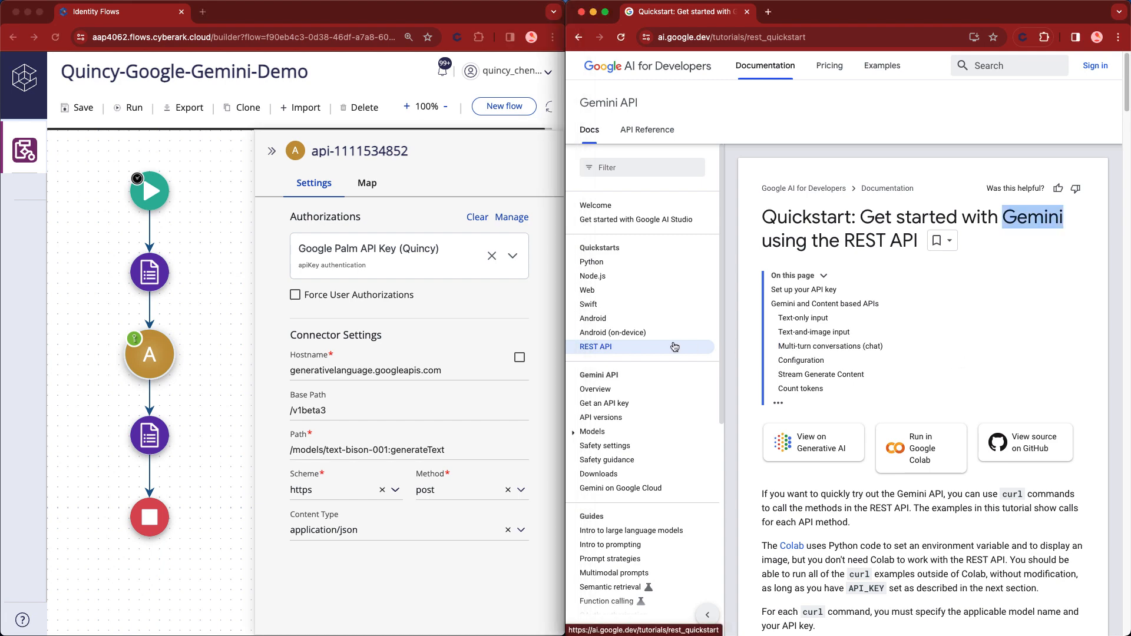
{"action": "left_click", "coordinate": [833, 327]}
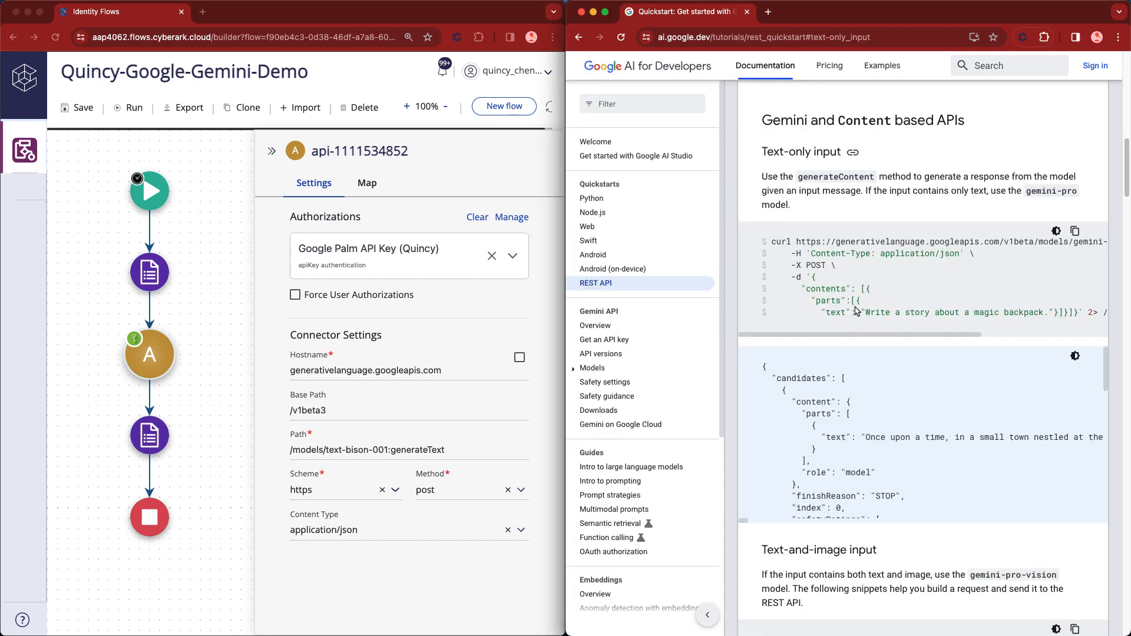
{"action": "scroll", "coordinate": [949, 306], "scroll_direction": "right", "scroll_amount": 5}
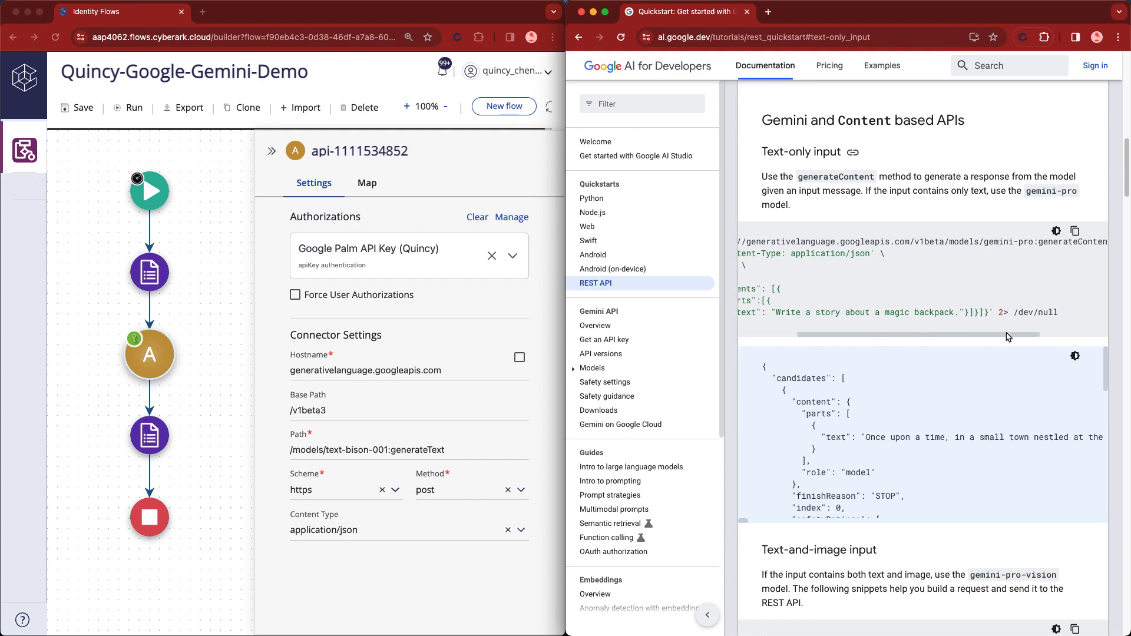
{"action": "double_click", "coordinate": [855, 242]}
{"action": "key", "text": "super+c"}
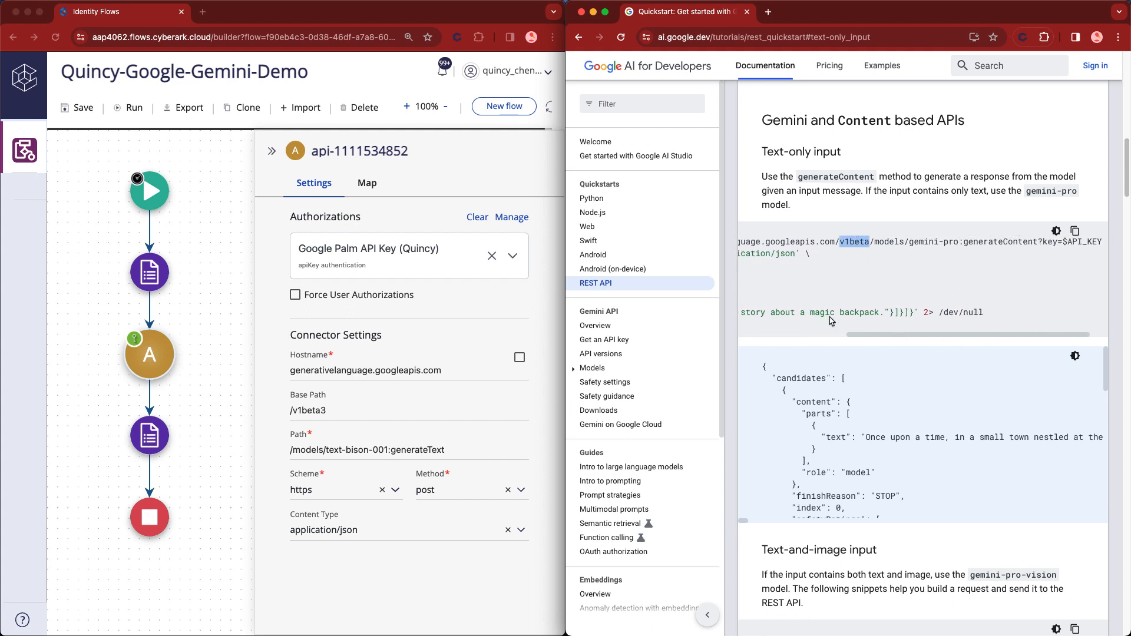
{"action": "left_click", "coordinate": [413, 410]}
{"action": "double_click", "coordinate": [413, 409]}
{"action": "key", "text": "super+v"}
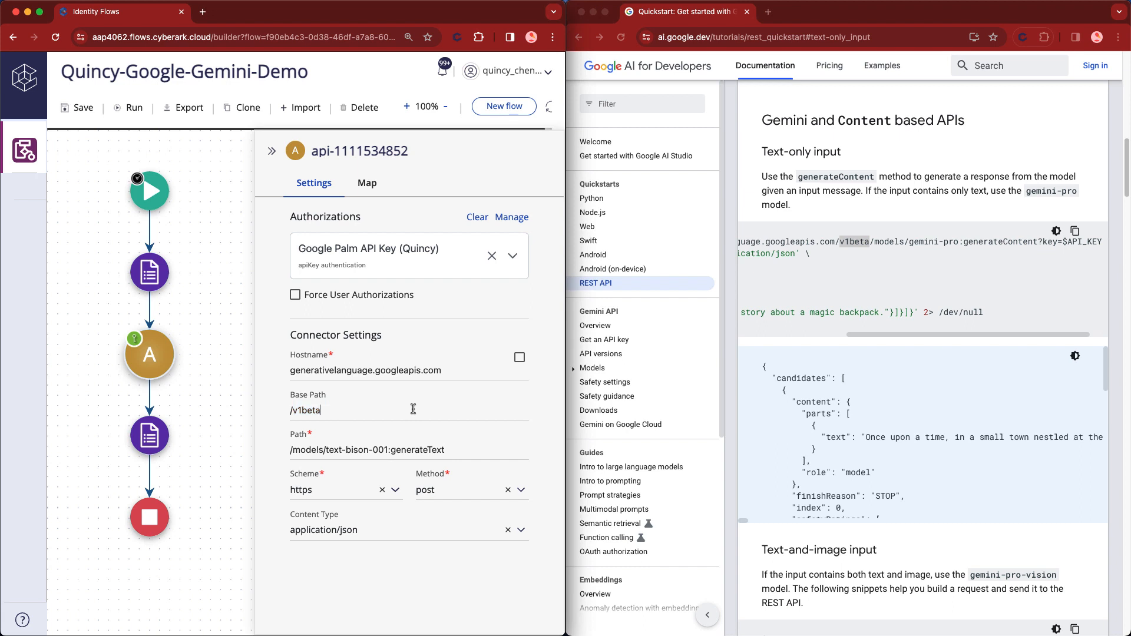
- Set the API connector's path to /models/gemini-pro:generateContent, copied from the documentation's curl example
{"action": "left_click", "coordinate": [871, 302]}
{"action": "left_click_drag", "start_coordinate": [875, 242], "coordinate": [989, 246]}
{"action": "key", "text": "ctrl+c"}
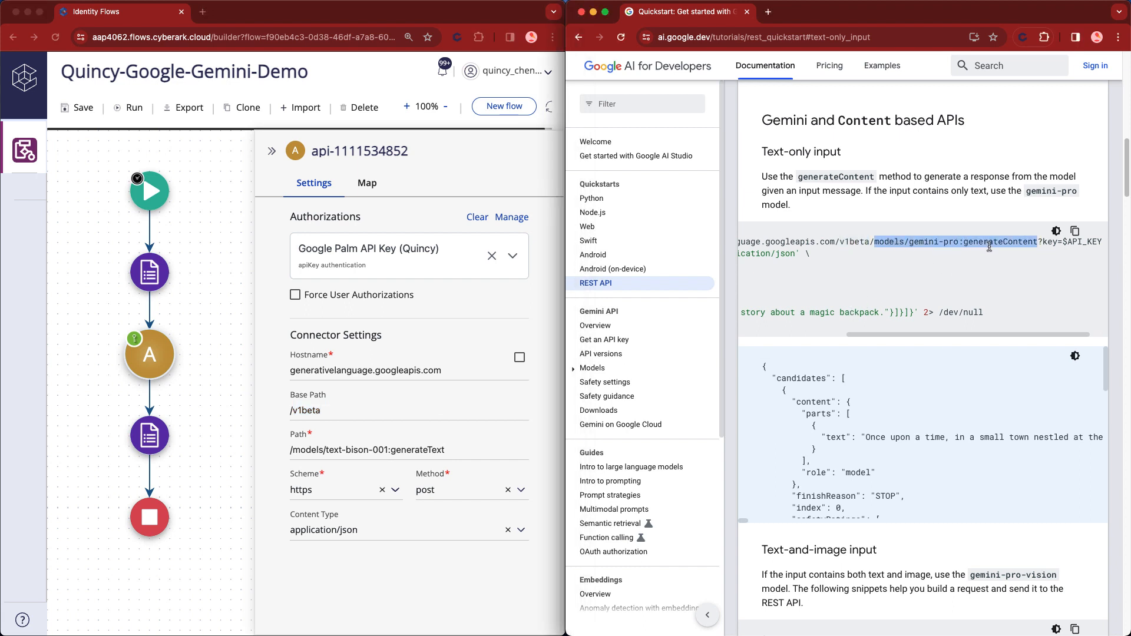
{"action": "left_click", "coordinate": [370, 449]}
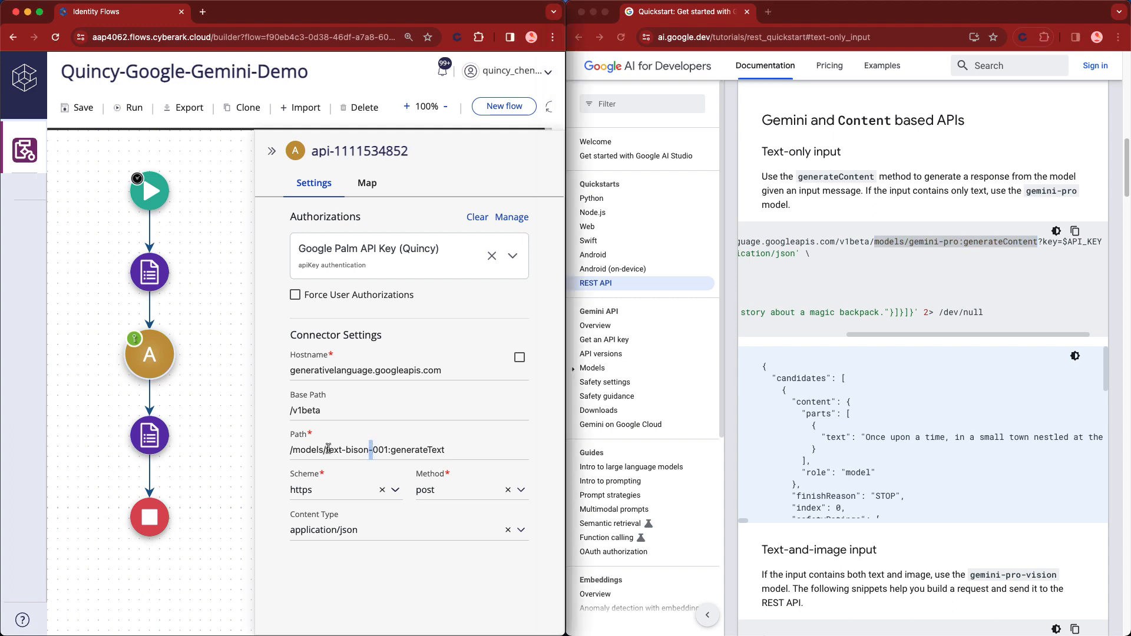
{"action": "left_click_drag", "start_coordinate": [293, 450], "coordinate": [458, 449]}
{"action": "key", "text": "ctrl+v"}
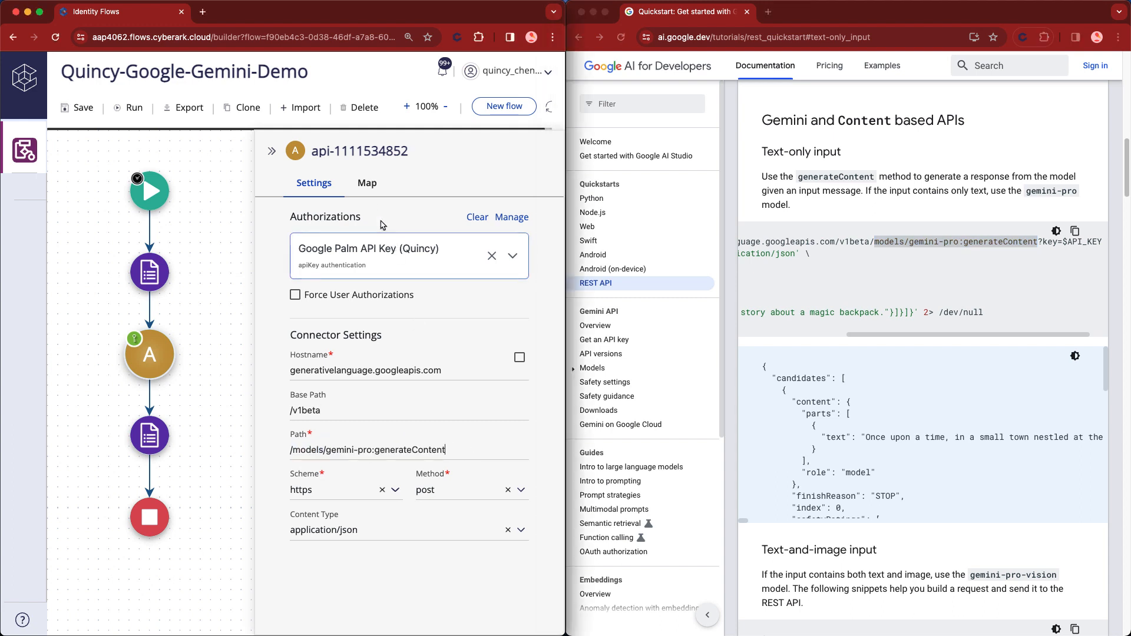
- Replace the API connector's mapped body with the raw JSON request from the text-only example, containing contents, parts and text "Write a story about a magic backpack."
{"action": "left_click", "coordinate": [366, 189]}
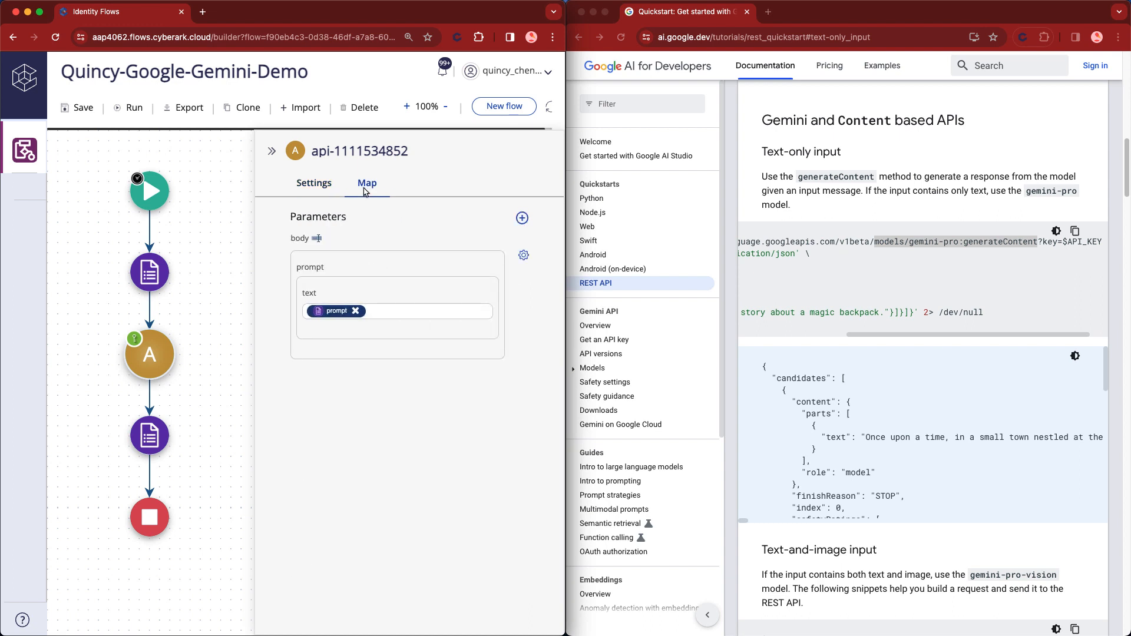
{"action": "left_click", "coordinate": [317, 238]}
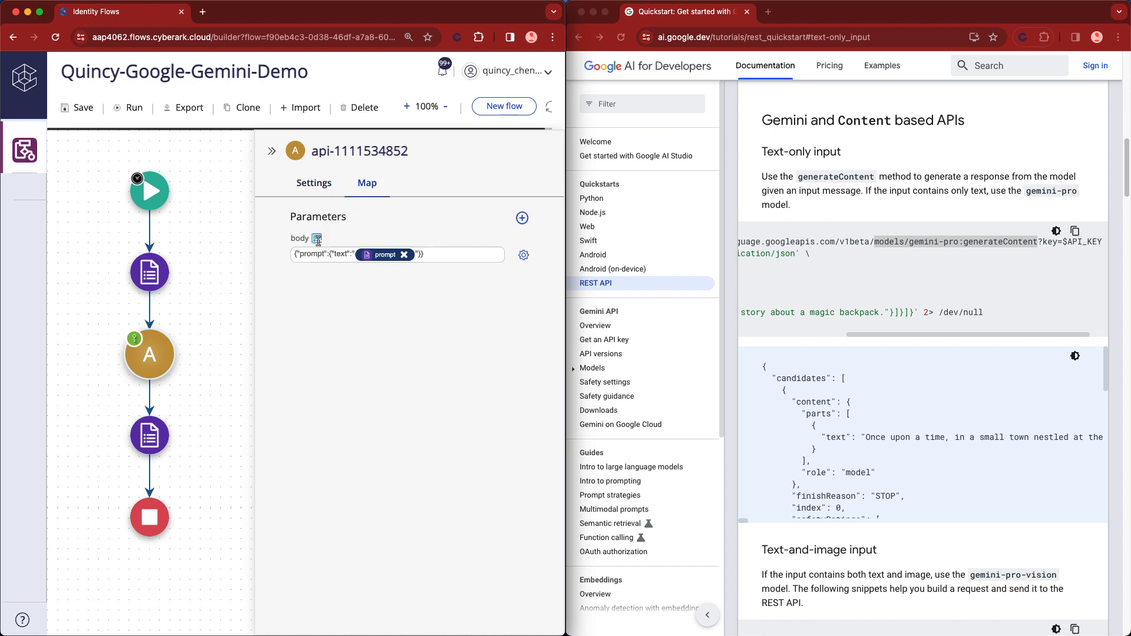
{"action": "left_click", "coordinate": [738, 411]}
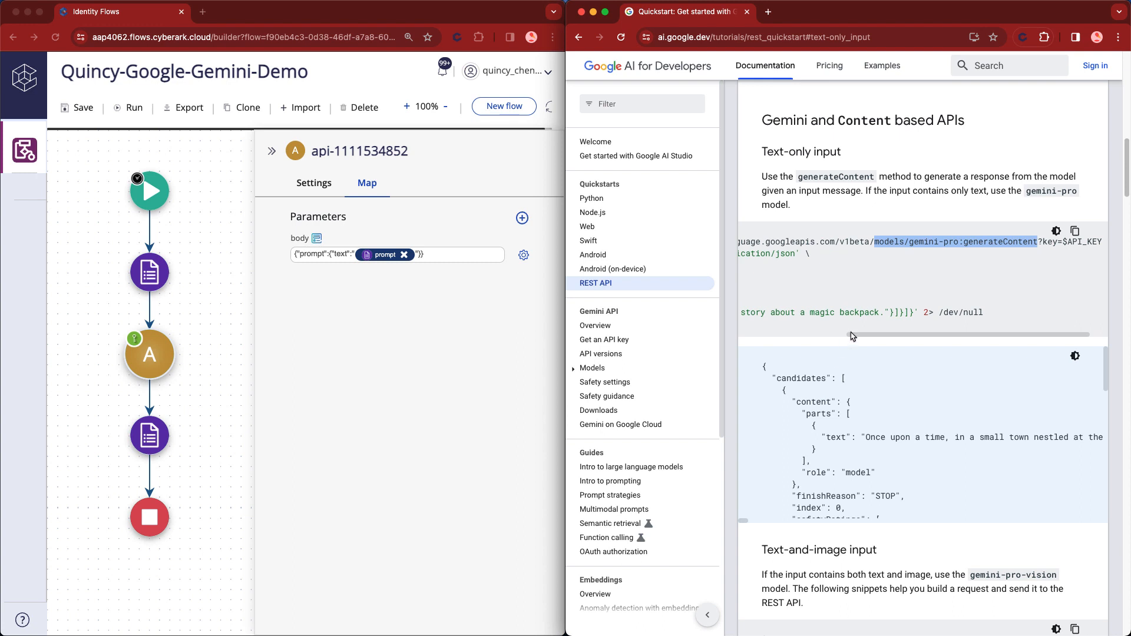
{"action": "left_click_drag", "start_coordinate": [860, 340], "coordinate": [787, 337]}
{"action": "left_click_drag", "start_coordinate": [763, 277], "coordinate": [1026, 318]}
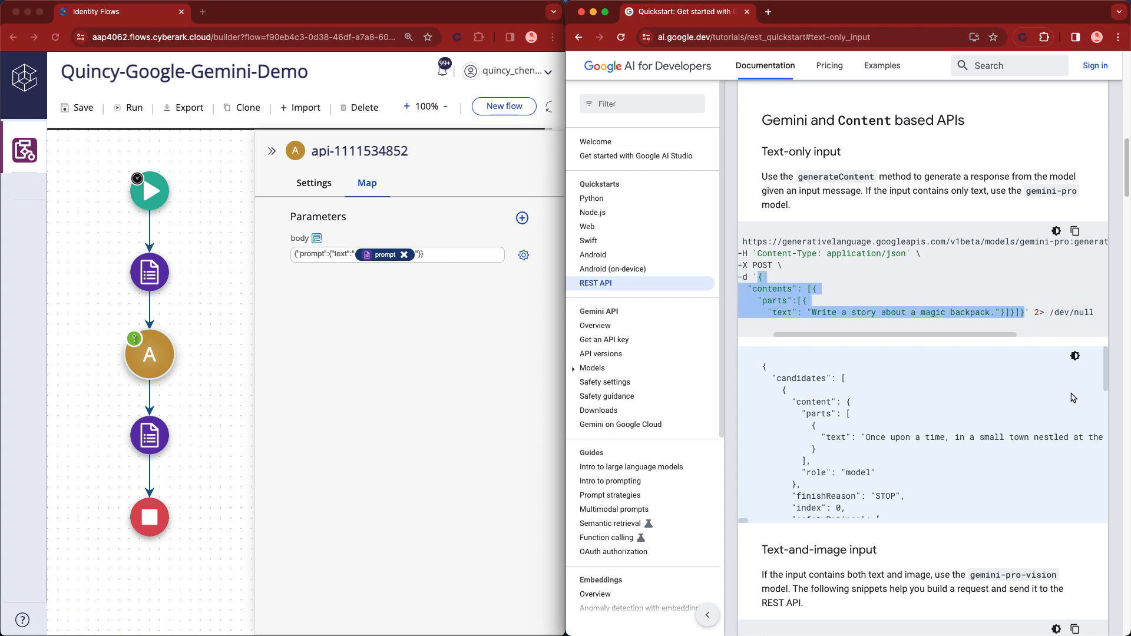
{"action": "left_click", "coordinate": [356, 306]}
{"action": "left_click", "coordinate": [455, 256]}
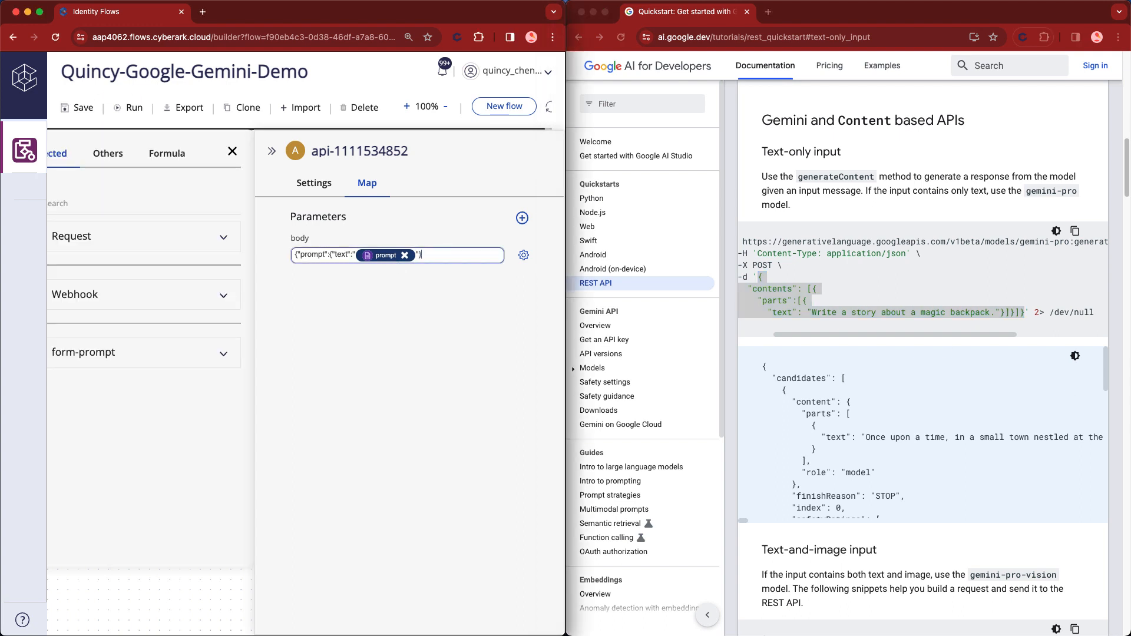
{"action": "key", "text": "BackSpace"}
{"action": "key", "text": "BackSpace"}
{"action": "key", "text": "BackSpace"}
{"action": "key", "text": "BackSpace"}
{"action": "key", "text": "BackSpace"}
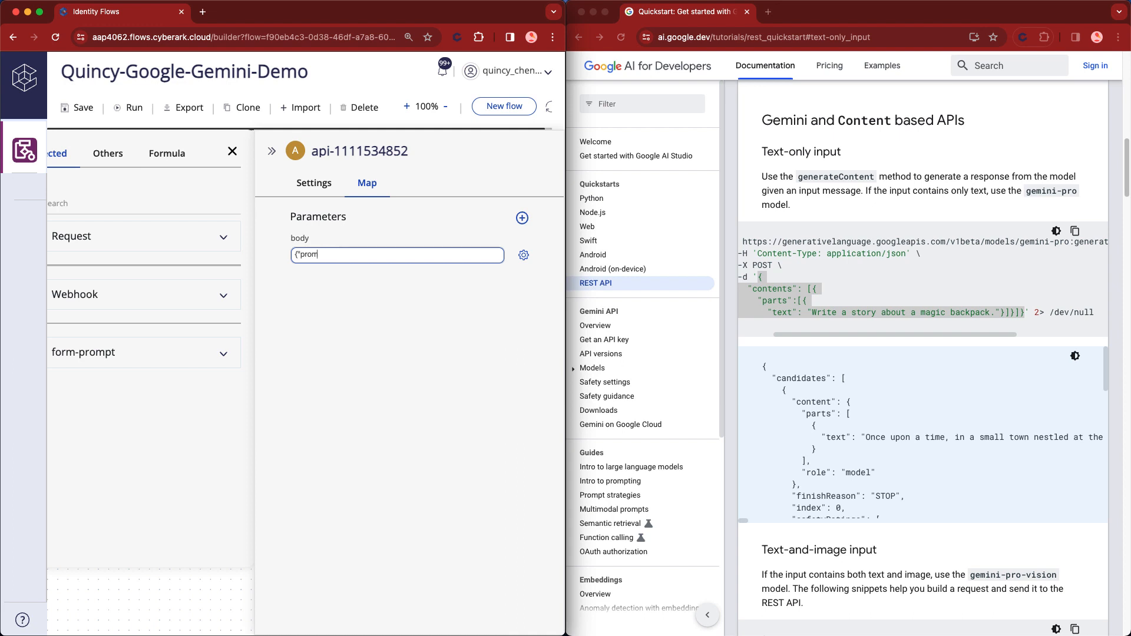
{"action": "type", "text": "{   \"contents\": [{     \"parts\":[{       \"text\": \"Write a story about a magic backpack.\"}]}]}"}
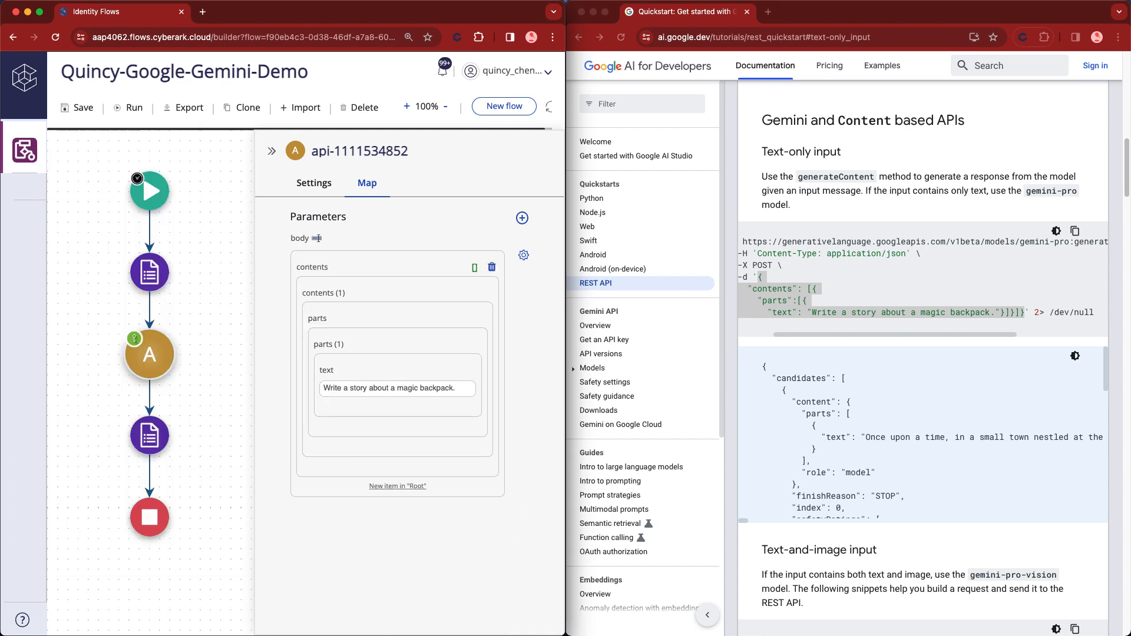
- Replace the sample text in the API connector's body mapping with the Prompt variable from form-prompt
{"action": "left_click", "coordinate": [395, 388]}
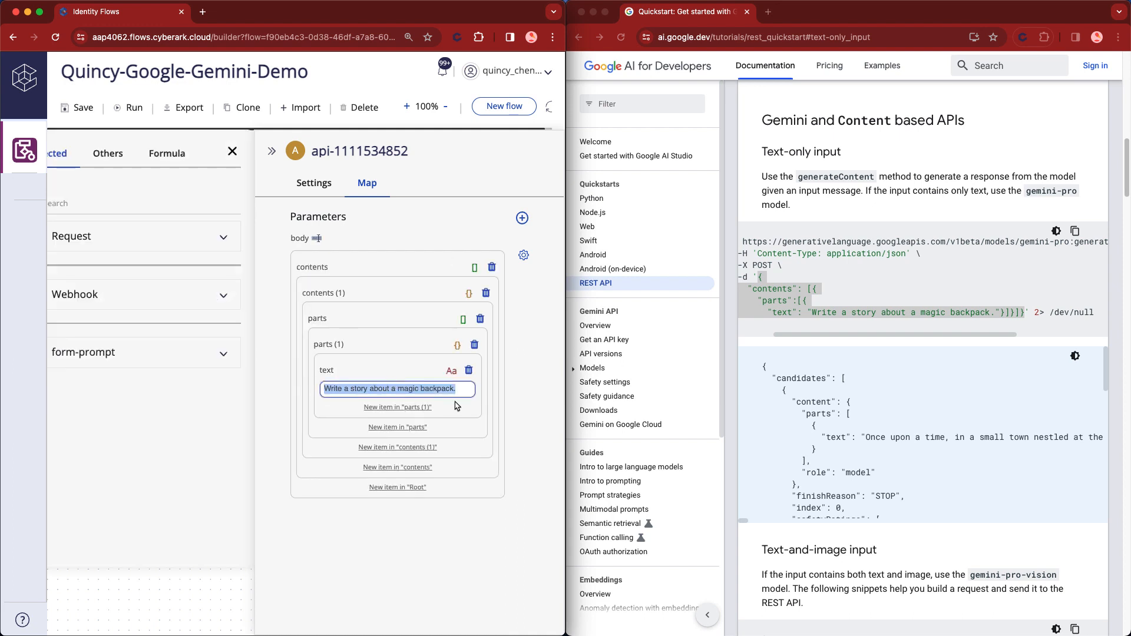
{"action": "key", "text": "BackSpace"}
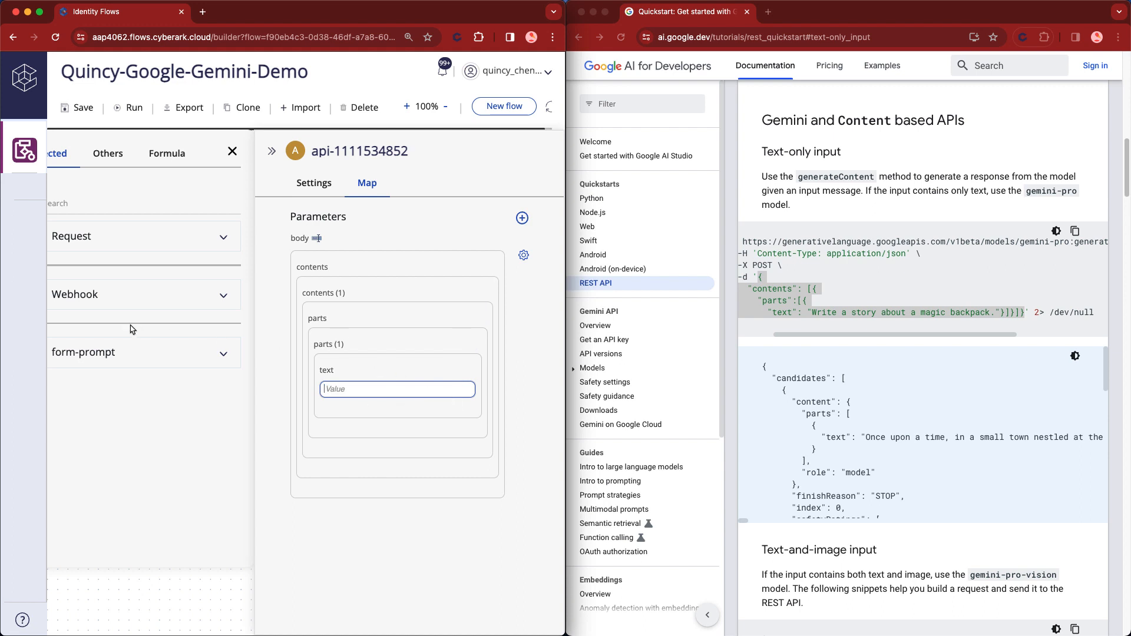
{"action": "left_click", "coordinate": [142, 361]}
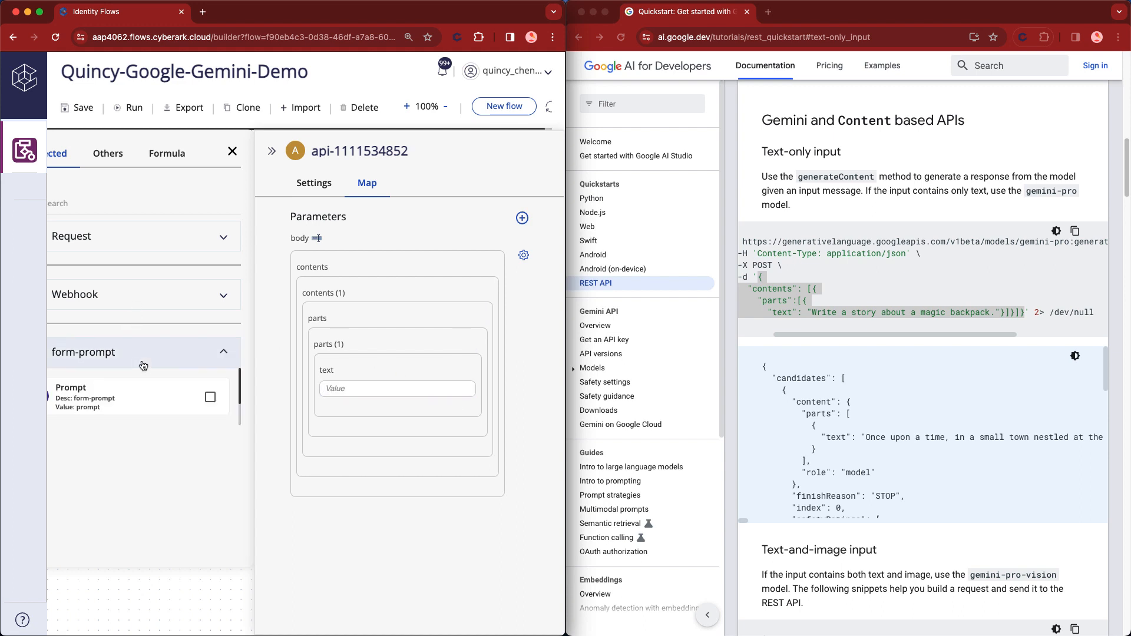
{"action": "left_click", "coordinate": [134, 407]}
{"action": "left_click", "coordinate": [233, 156]}
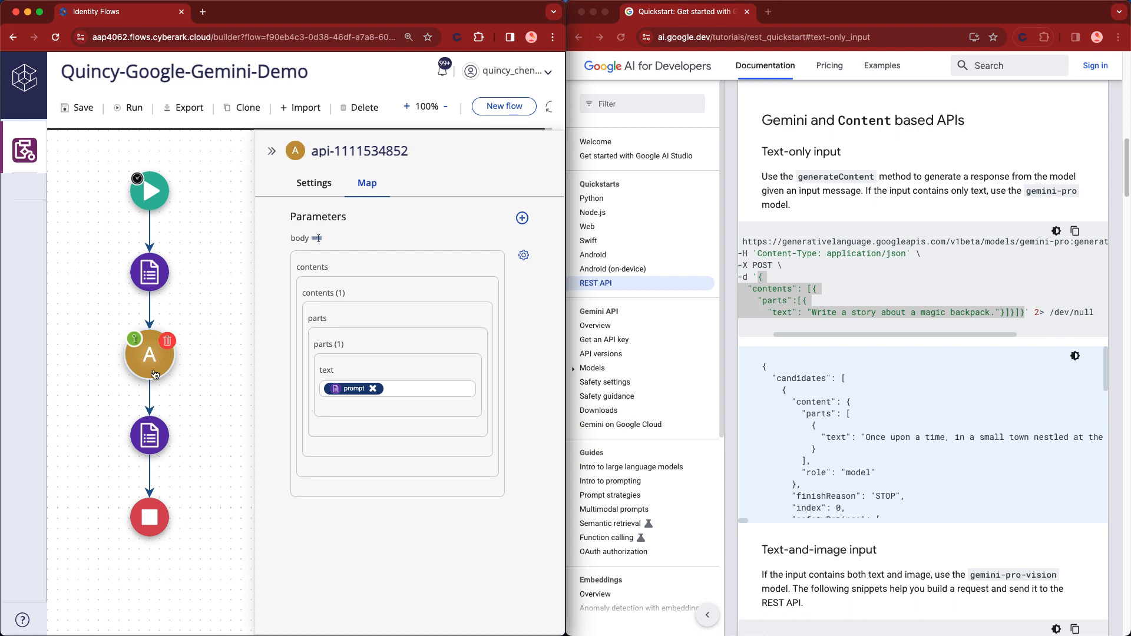
- Open the form-result node's settings and copy the full sample JSON response from the documentation's text-only input section
{"action": "mouse_move", "coordinate": [154, 374]}
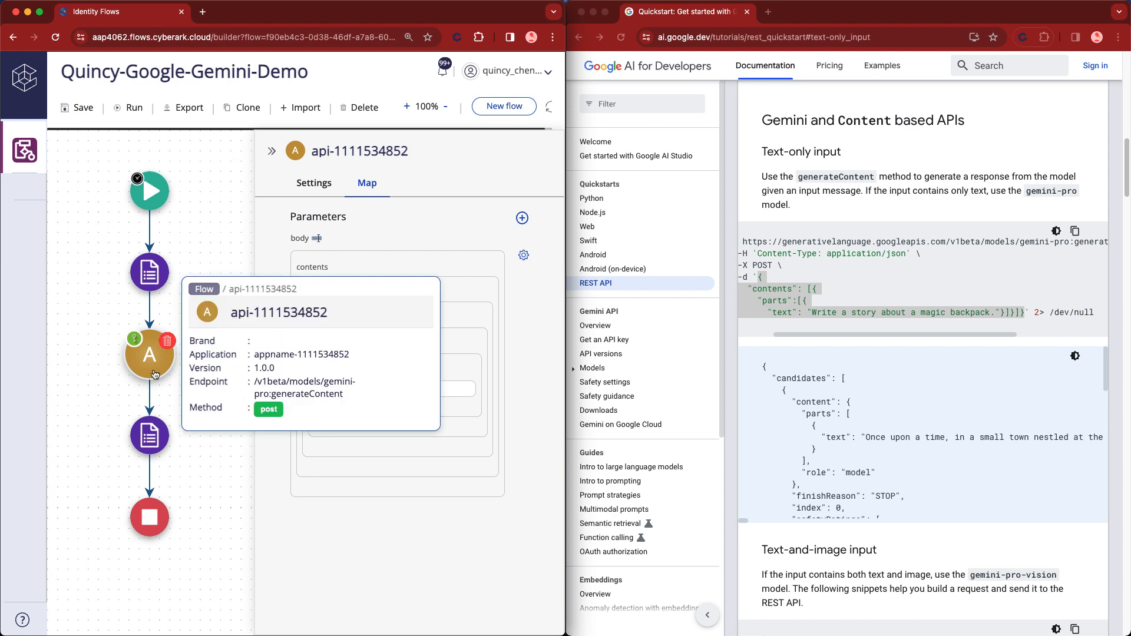
{"action": "left_click", "coordinate": [151, 439]}
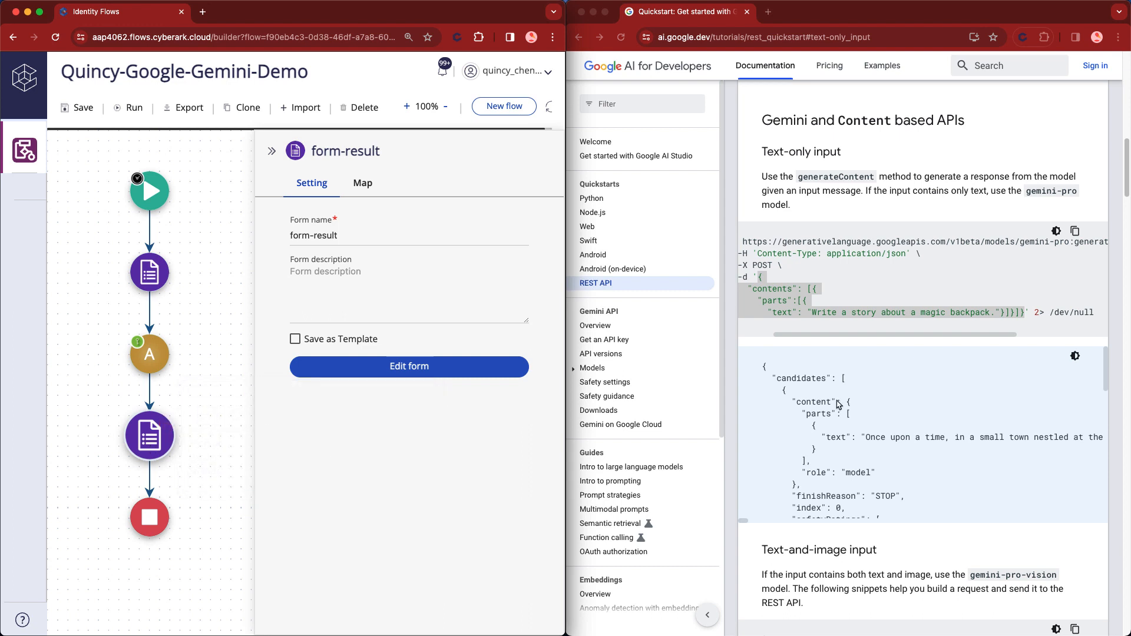
{"action": "left_click", "coordinate": [912, 401]}
{"action": "left_click", "coordinate": [852, 368]}
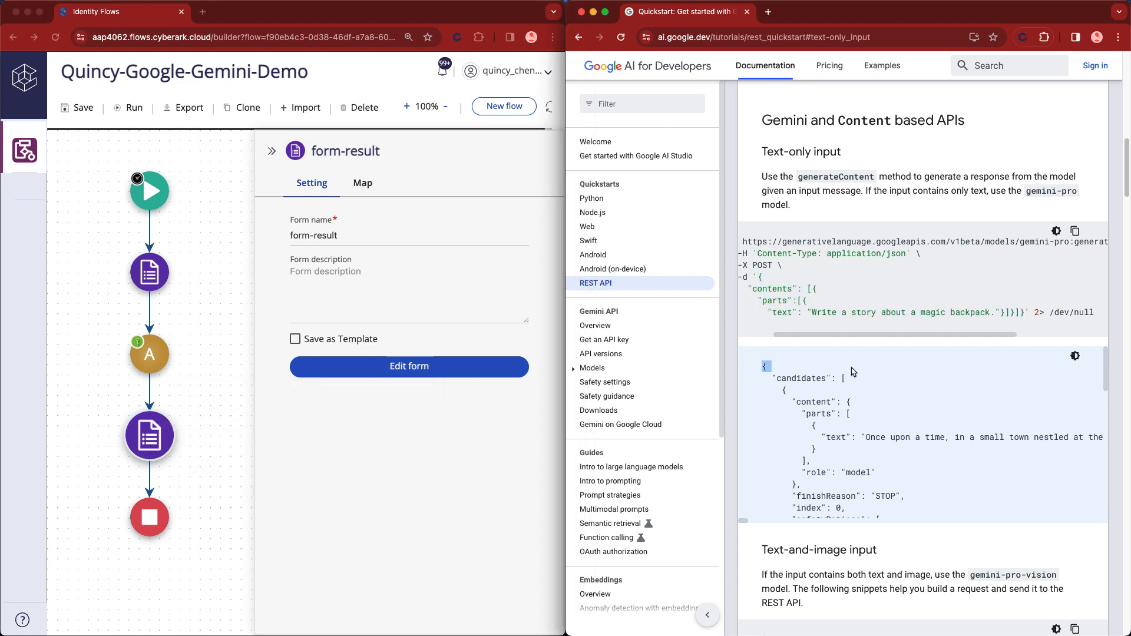
{"action": "key", "text": "super+a"}
{"action": "left_click", "coordinate": [852, 369]}
{"action": "left_click_drag", "start_coordinate": [565, 366], "coordinate": [563, 400]}
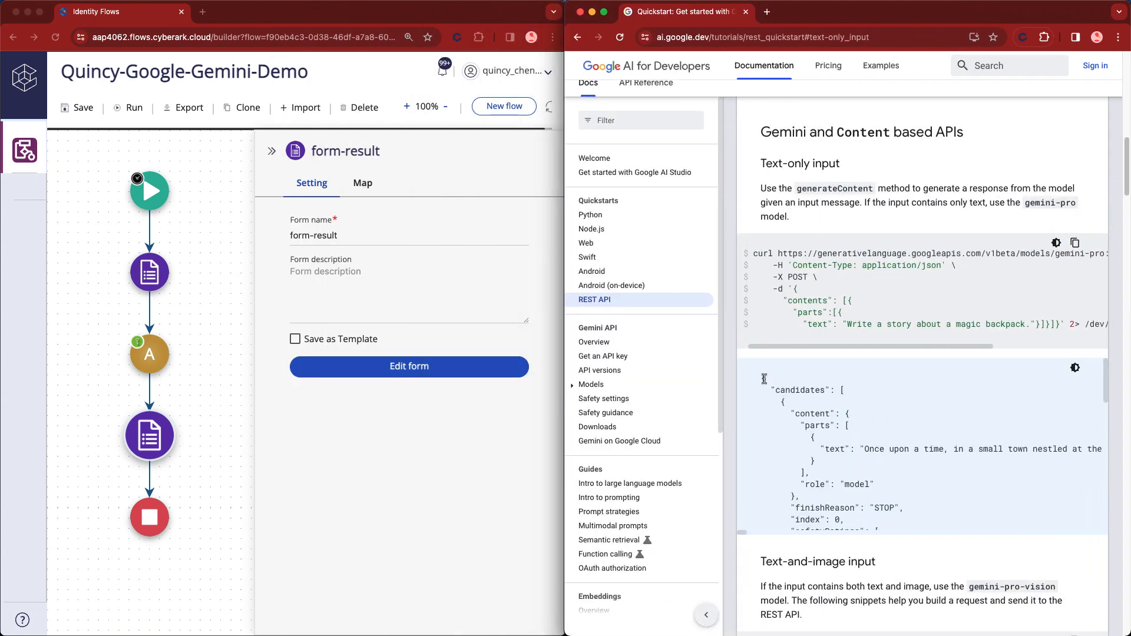
{"action": "left_click_drag", "start_coordinate": [762, 378], "coordinate": [800, 522]}
{"action": "right_click", "coordinate": [778, 435]}
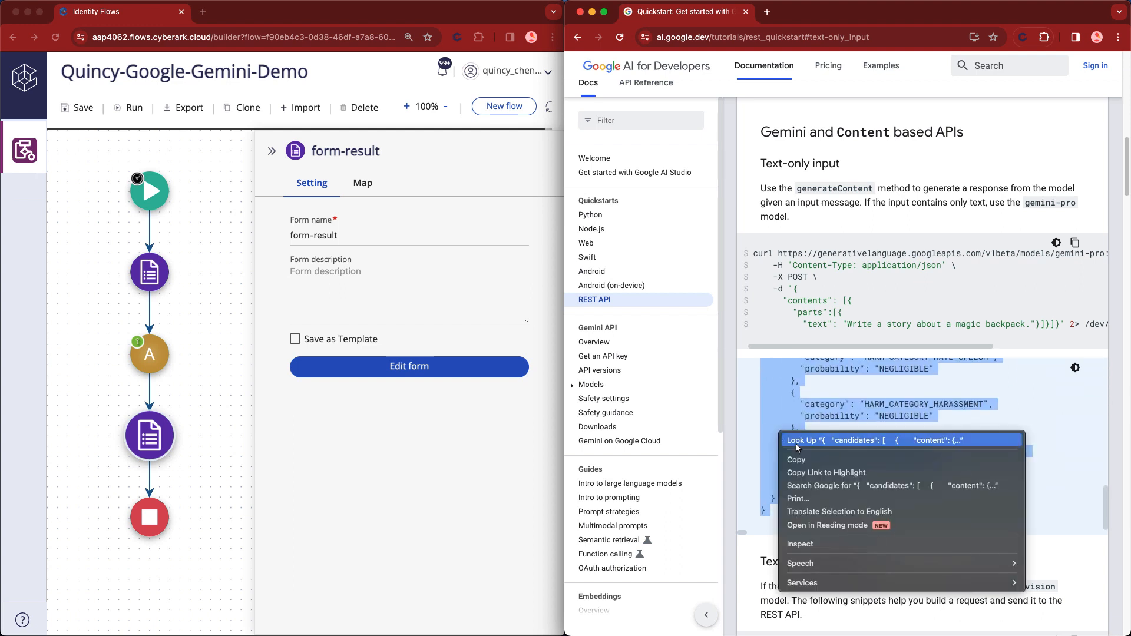
{"action": "left_click", "coordinate": [818, 459]}
{"action": "left_click", "coordinate": [481, 485]}
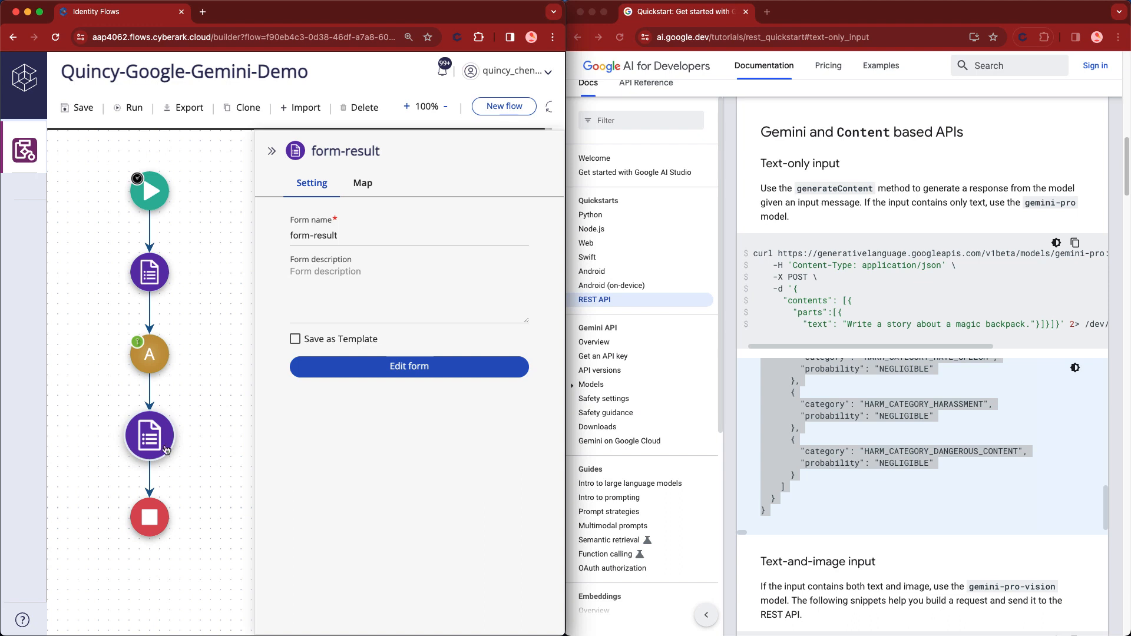
- Remove the existing candidates output variable from the Result field in form-result's mapping
{"action": "mouse_move", "coordinate": [131, 443]}
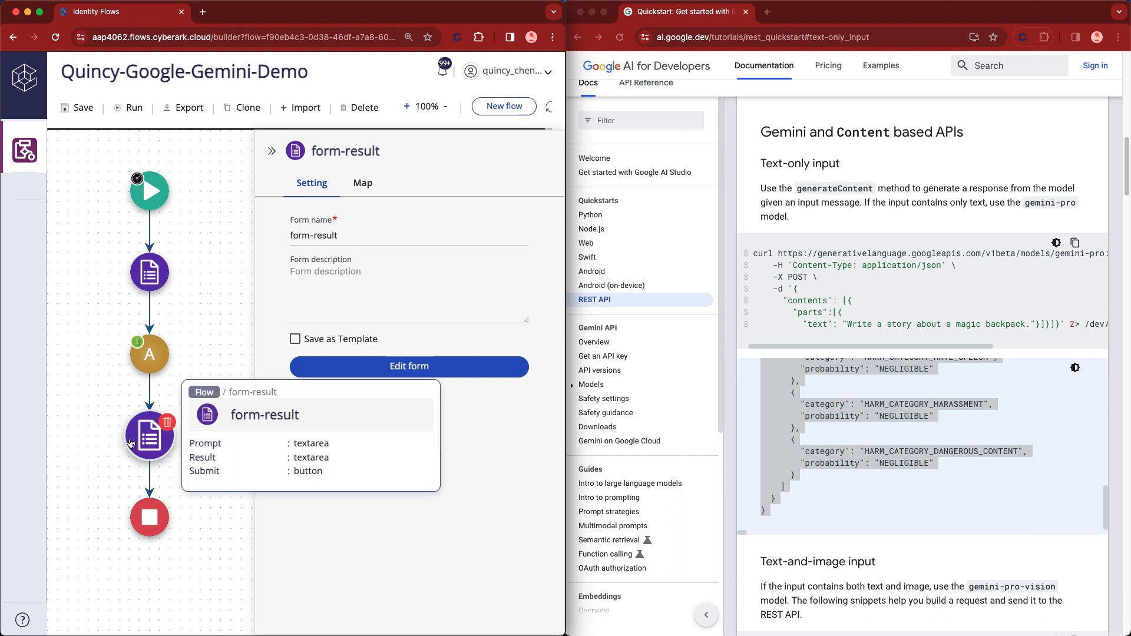
{"action": "left_click", "coordinate": [376, 187]}
{"action": "left_click", "coordinate": [460, 354]}
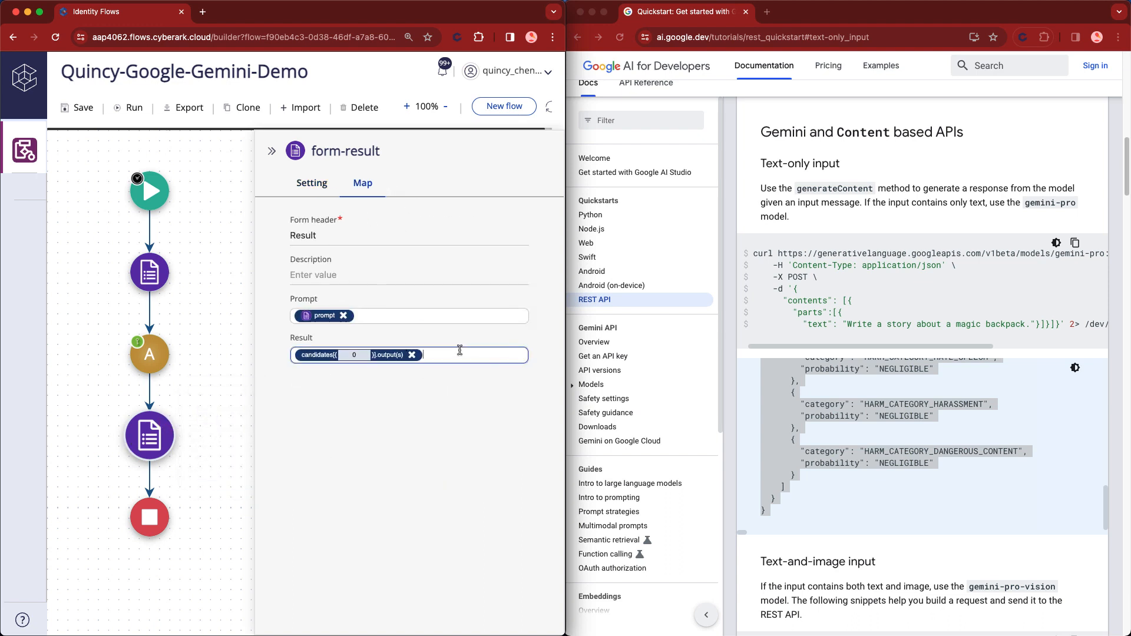
{"action": "left_click", "coordinate": [412, 354]}
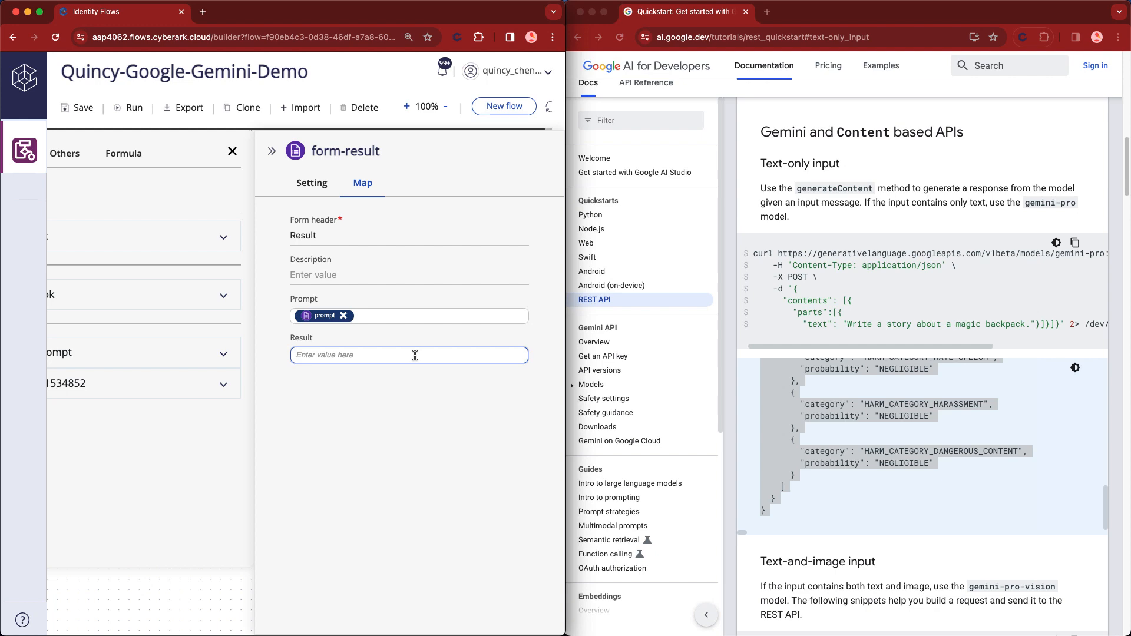
{"action": "double_click", "coordinate": [347, 14]}
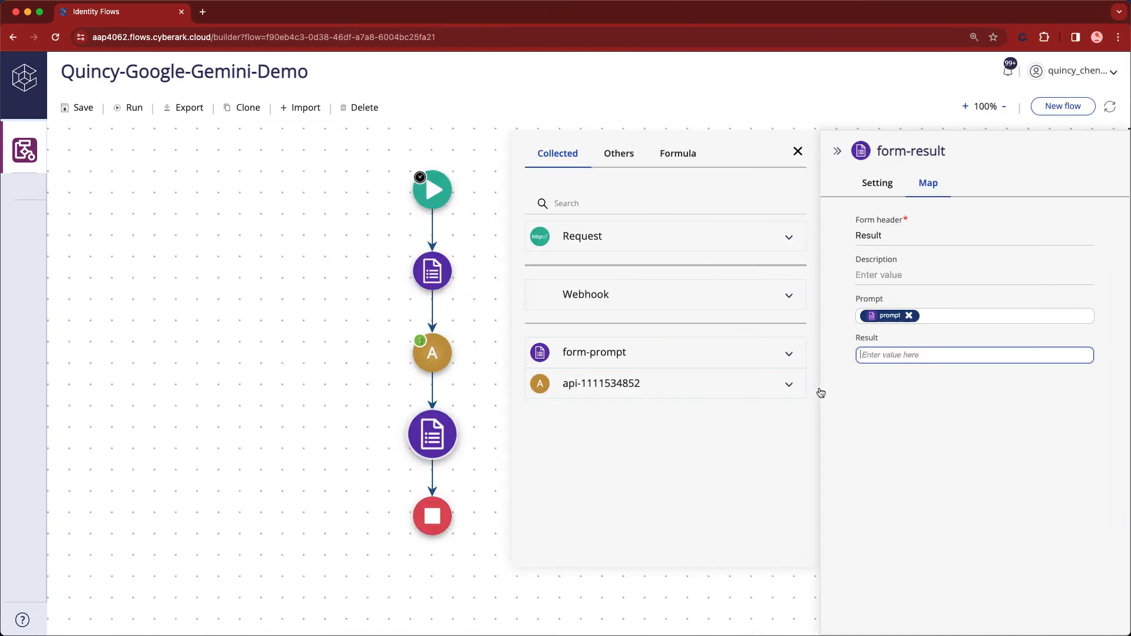
{"action": "left_click", "coordinate": [696, 389]}
{"action": "left_click", "coordinate": [676, 452]}
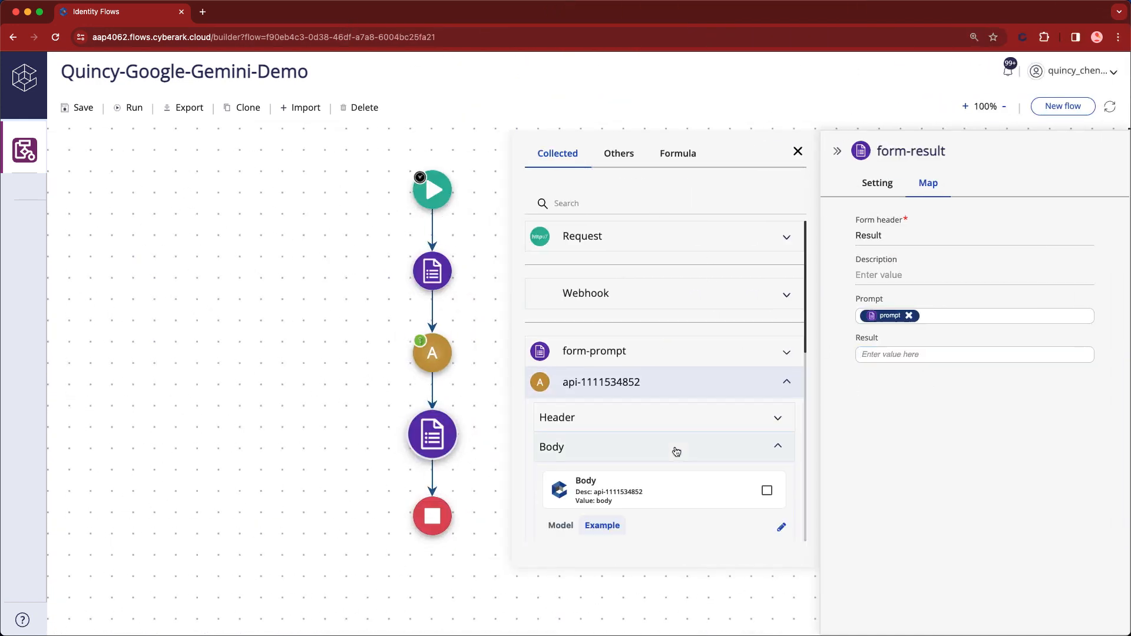
{"action": "scroll", "coordinate": [676, 447], "scroll_direction": "down", "scroll_amount": 4}
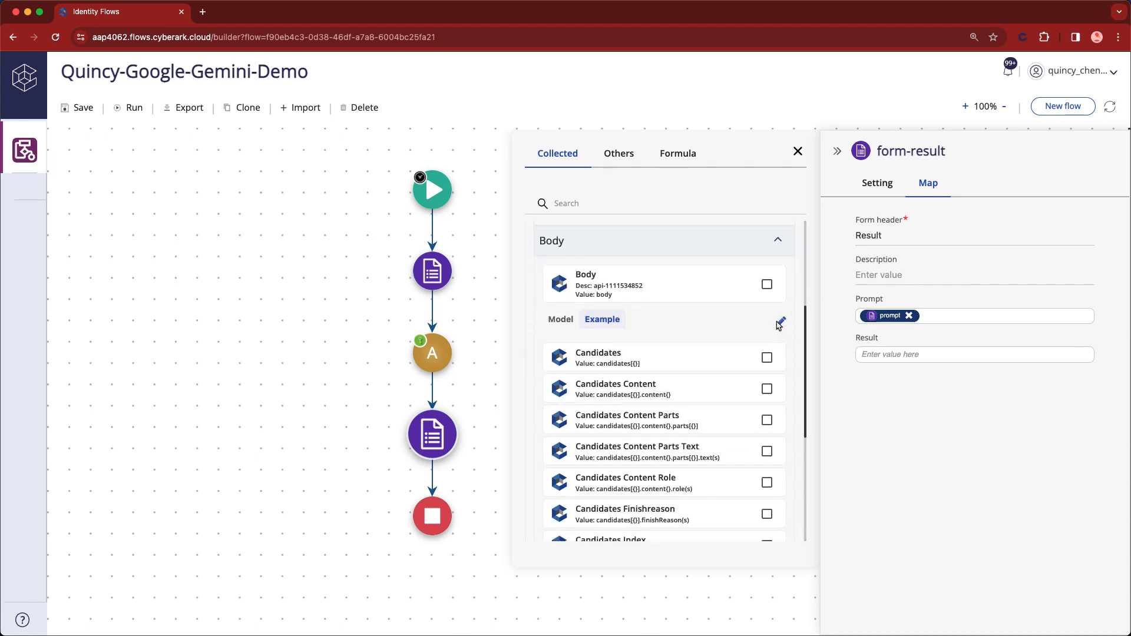
{"action": "left_click", "coordinate": [780, 323]}
{"action": "left_click", "coordinate": [710, 386]}
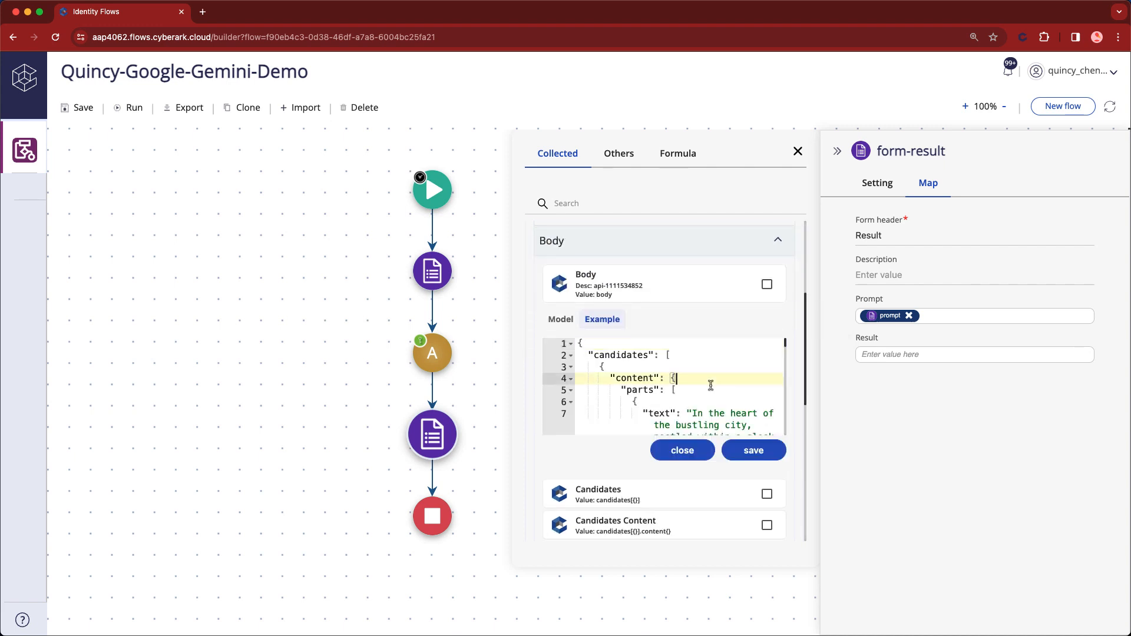
{"action": "key", "text": "super+a"}
{"action": "key", "text": "BackSpace"}
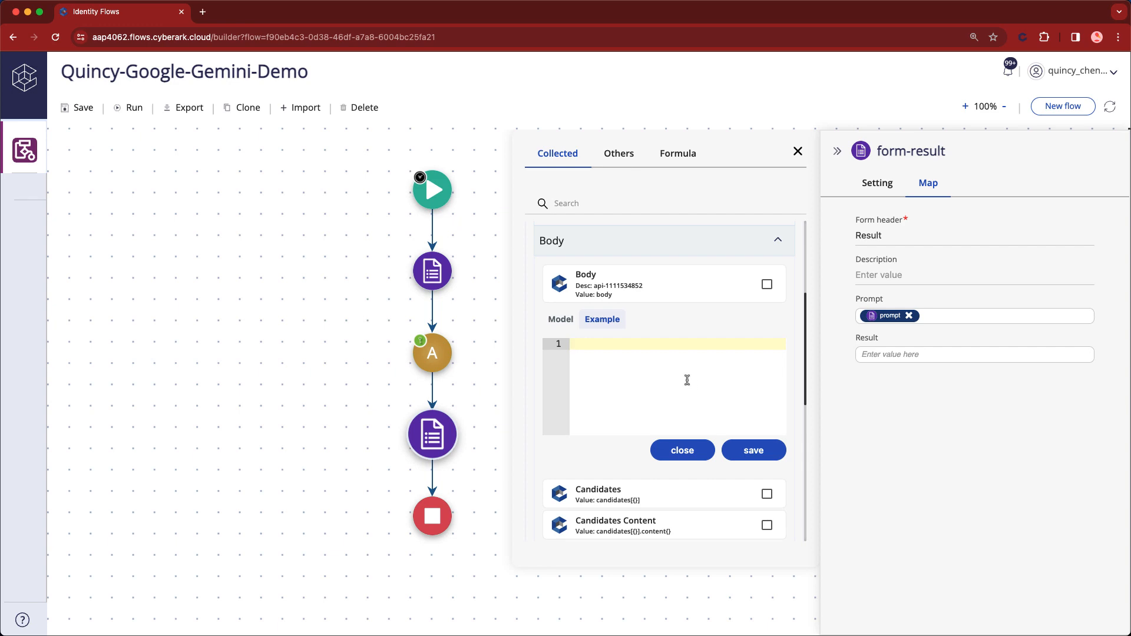
{"action": "right_click", "coordinate": [665, 377]}
{"action": "left_click", "coordinate": [714, 463]}
{"action": "left_click", "coordinate": [756, 457]}
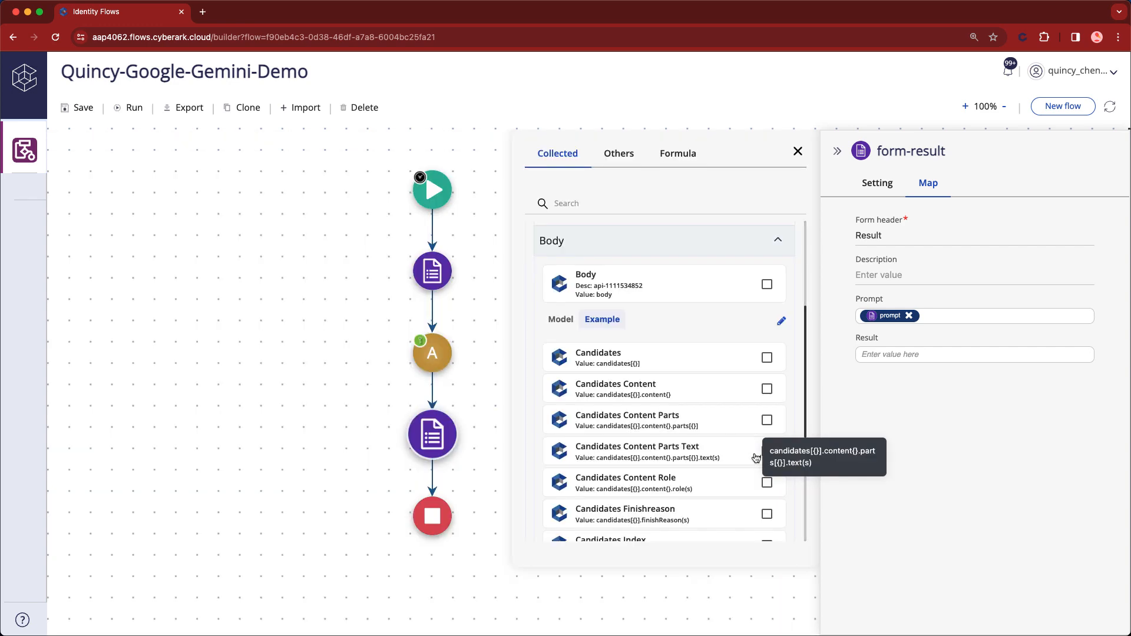
- Locate the generated text in the documentation's response and map Result to Candidates Content Parts Text, with both indexes set to 0
{"action": "double_click", "coordinate": [570, 12]}
{"action": "left_click", "coordinate": [915, 427]}
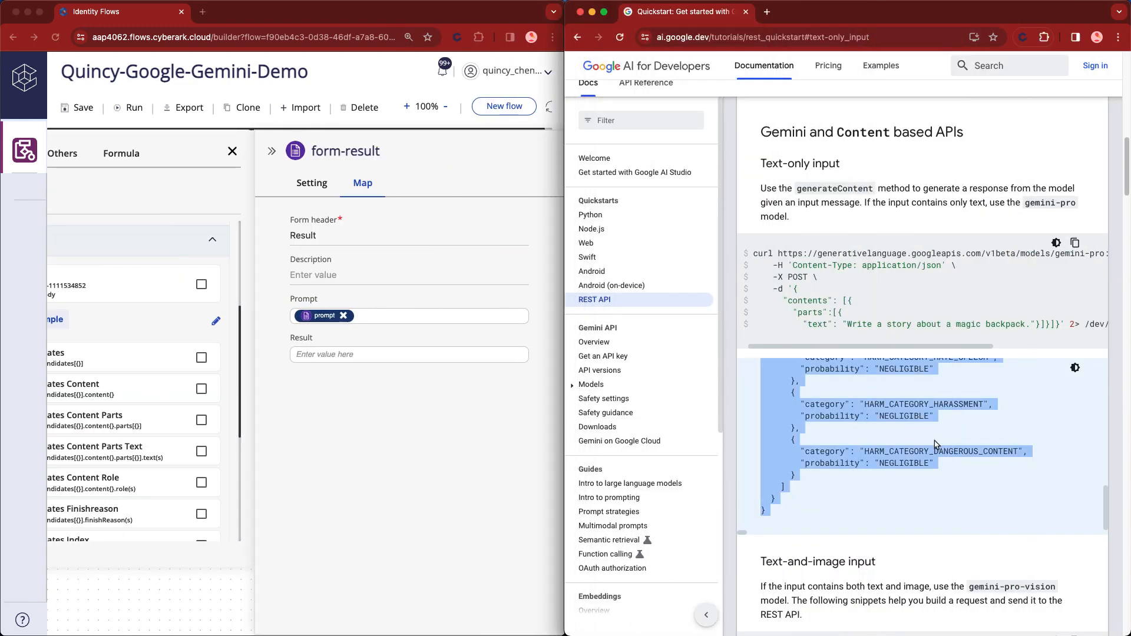
{"action": "left_click", "coordinate": [965, 470]}
{"action": "scroll", "coordinate": [964, 467], "scroll_direction": "up", "scroll_amount": 5}
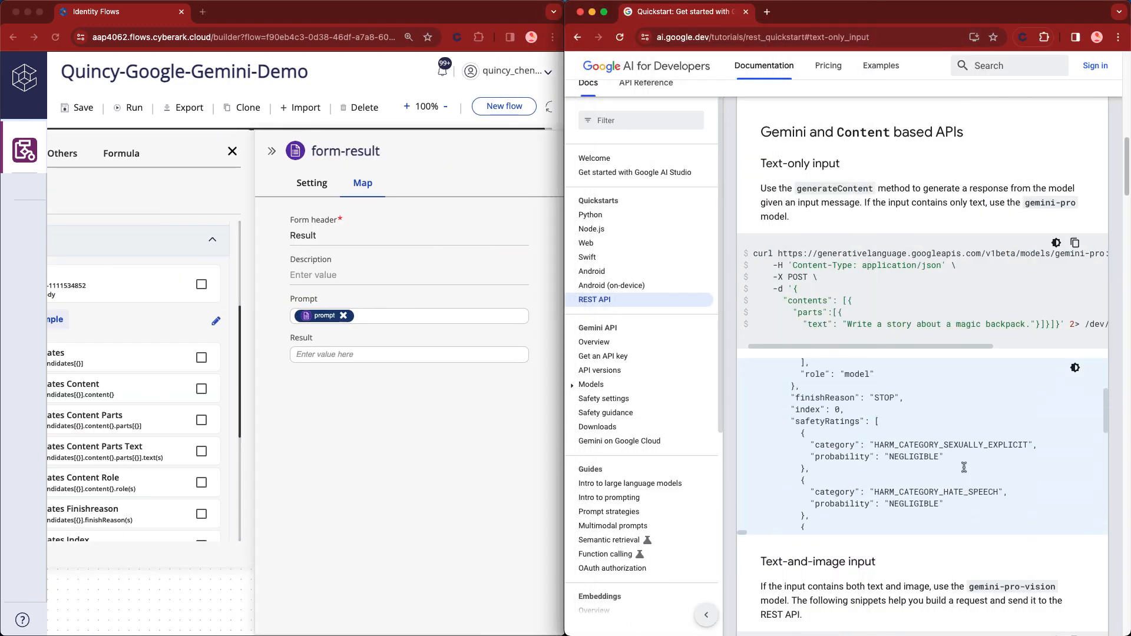
{"action": "scroll", "coordinate": [964, 467], "scroll_direction": "up", "scroll_amount": 5}
{"action": "left_click_drag", "start_coordinate": [864, 449], "coordinate": [1000, 451]}
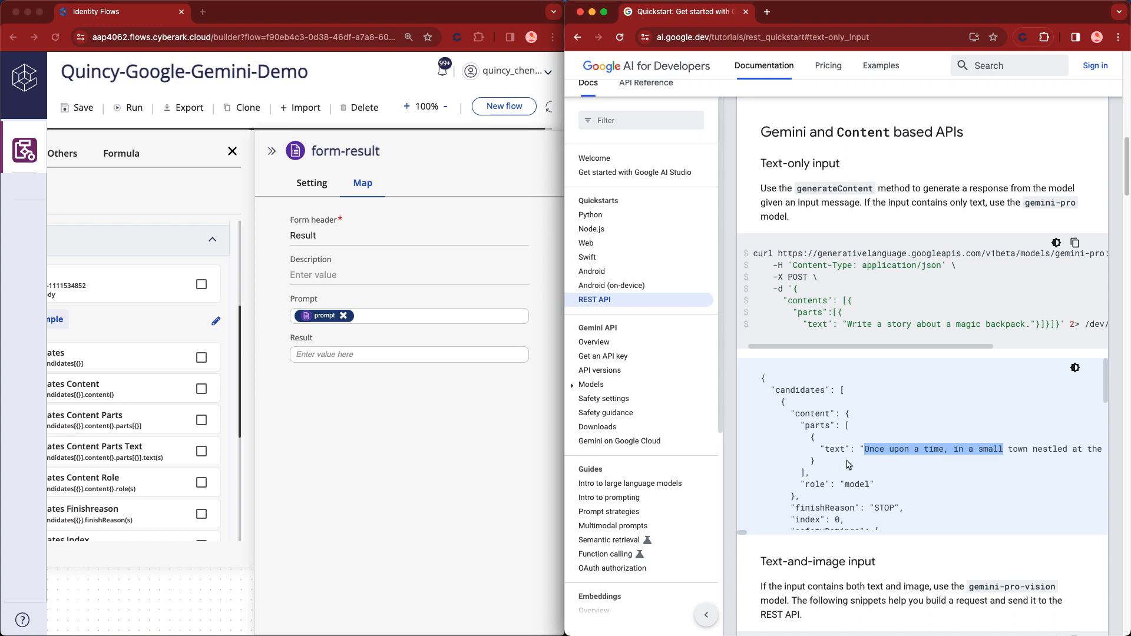
{"action": "left_click", "coordinate": [370, 419]}
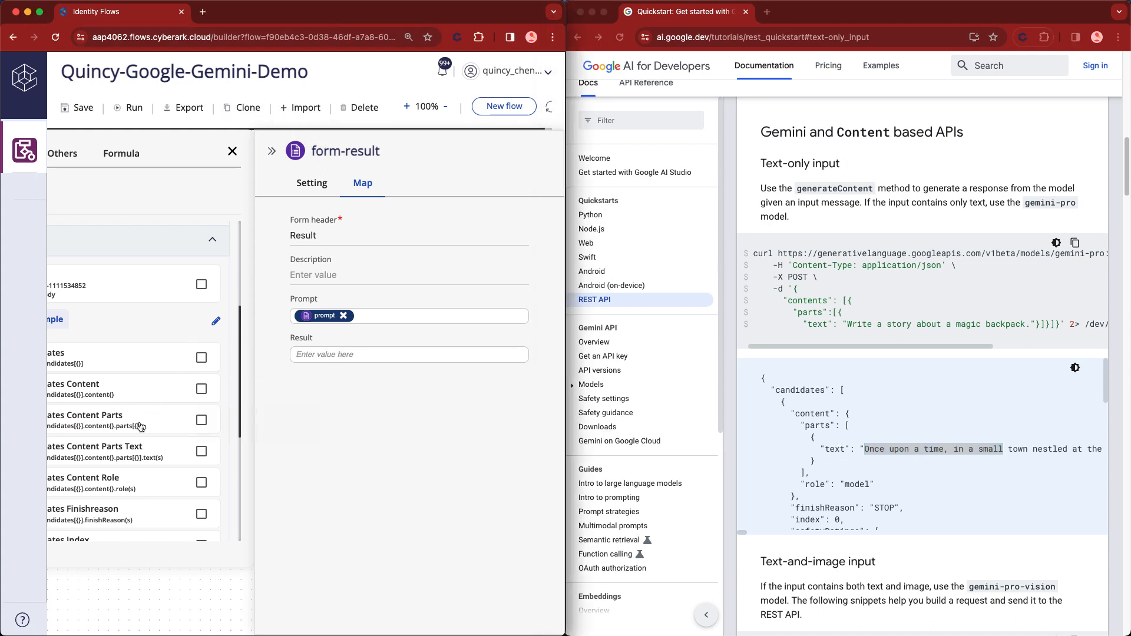
{"action": "left_click", "coordinate": [128, 461]}
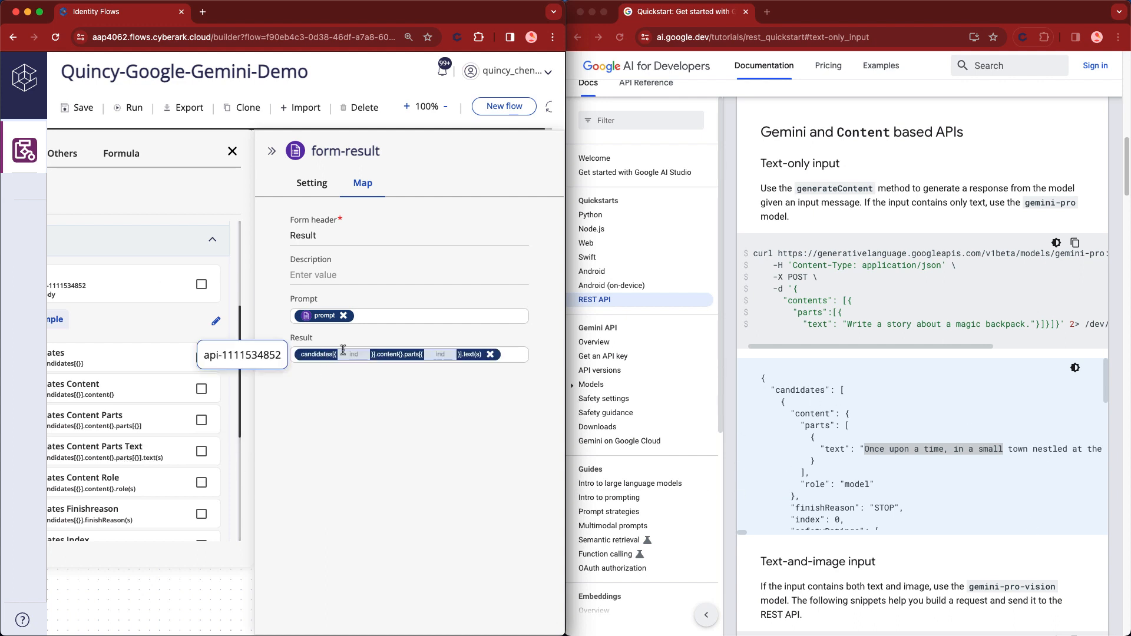
{"action": "left_click", "coordinate": [443, 361]}
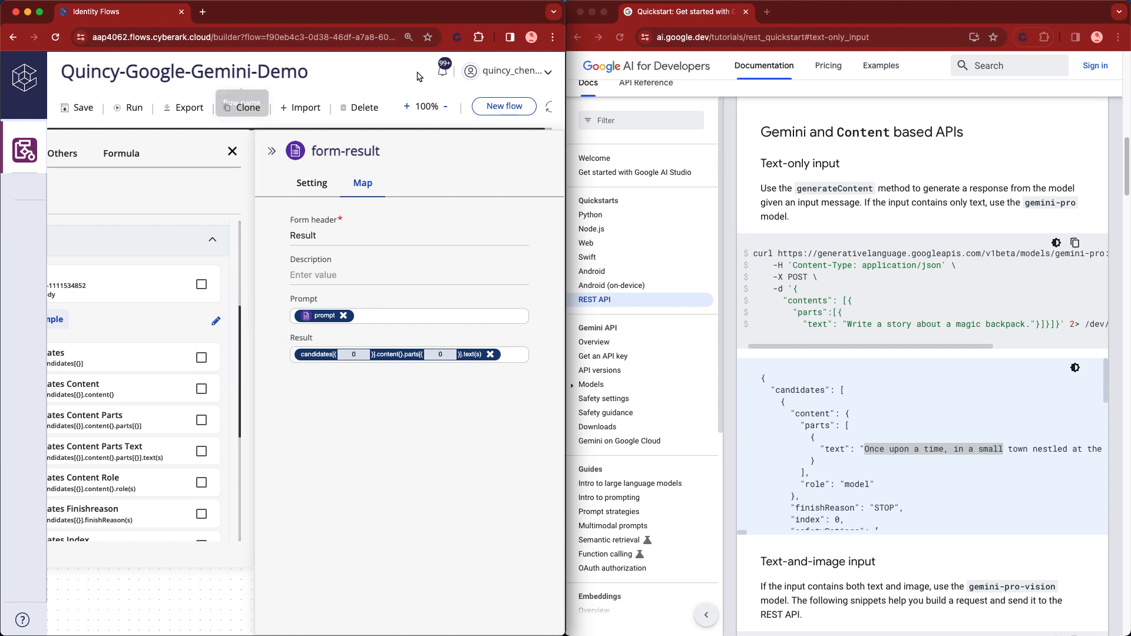
- Save the flow and run it, submitting the prompt "write a story about a mobiile phone"
{"action": "double_click", "coordinate": [353, 14]}
{"action": "left_click", "coordinate": [89, 115]}
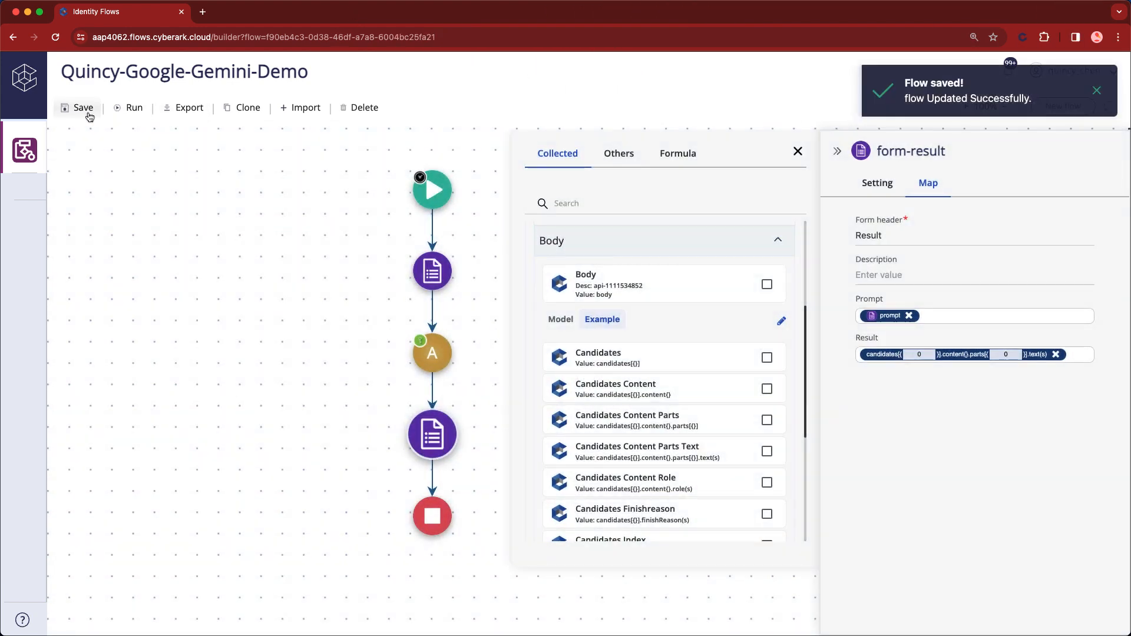
{"action": "left_click", "coordinate": [130, 110]}
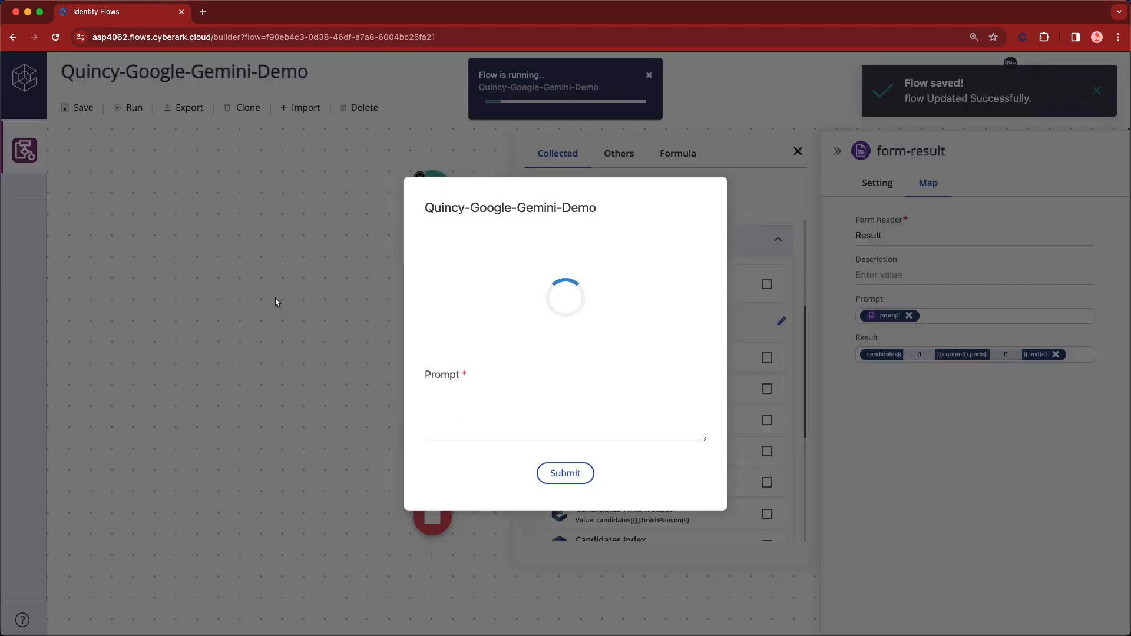
{"action": "left_click", "coordinate": [477, 340]}
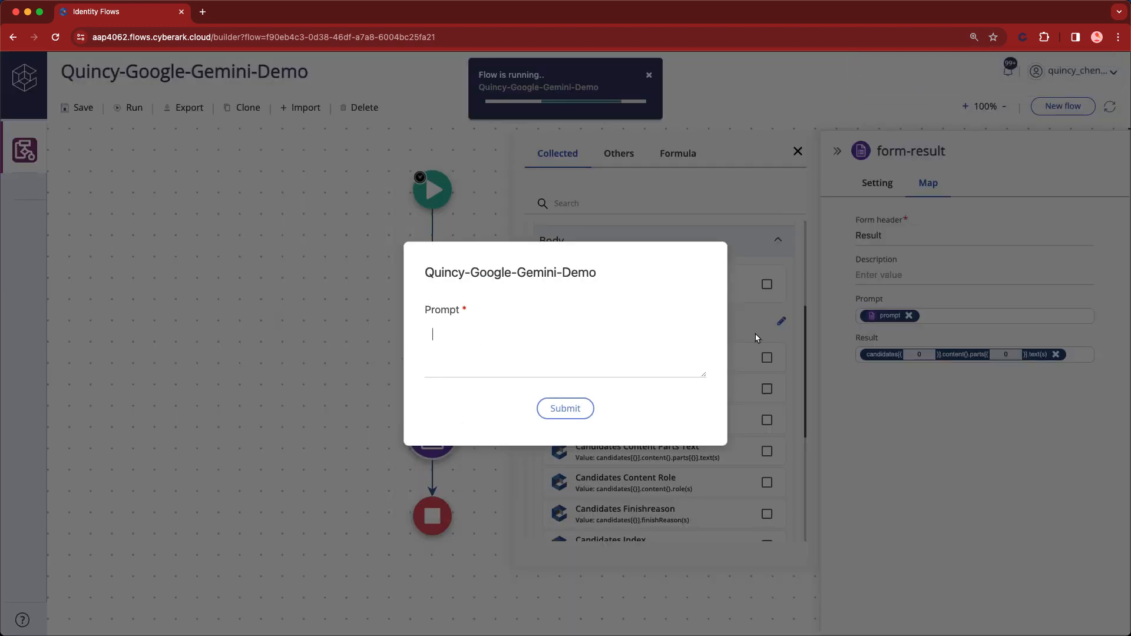
{"action": "type", "text": "write a story "}
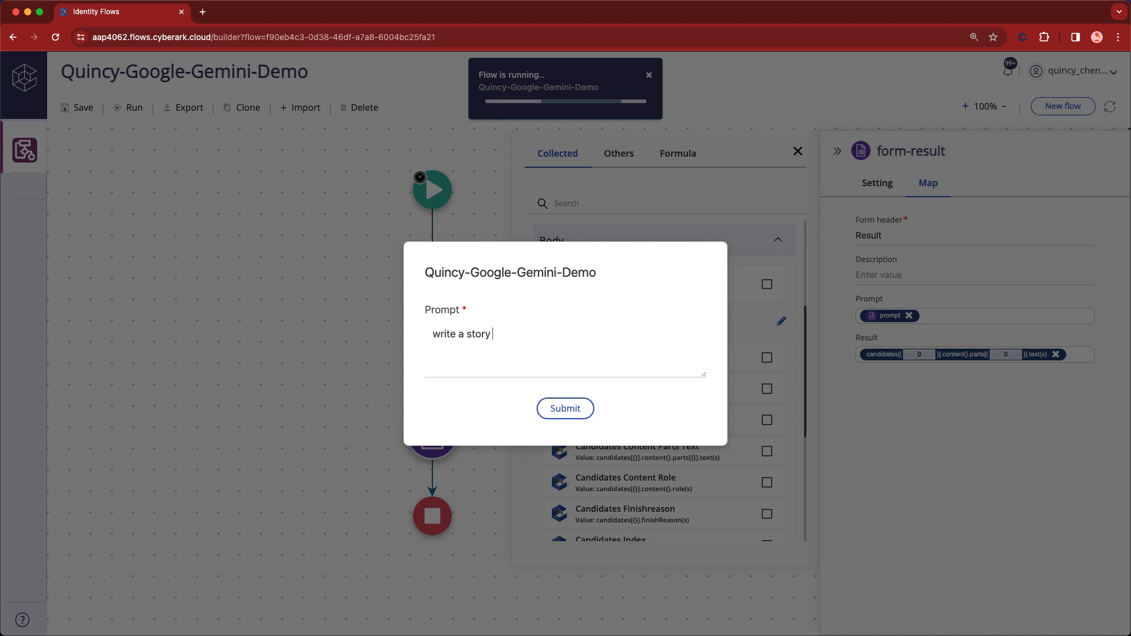
{"action": "type", "text": "about a mobiile phone"}
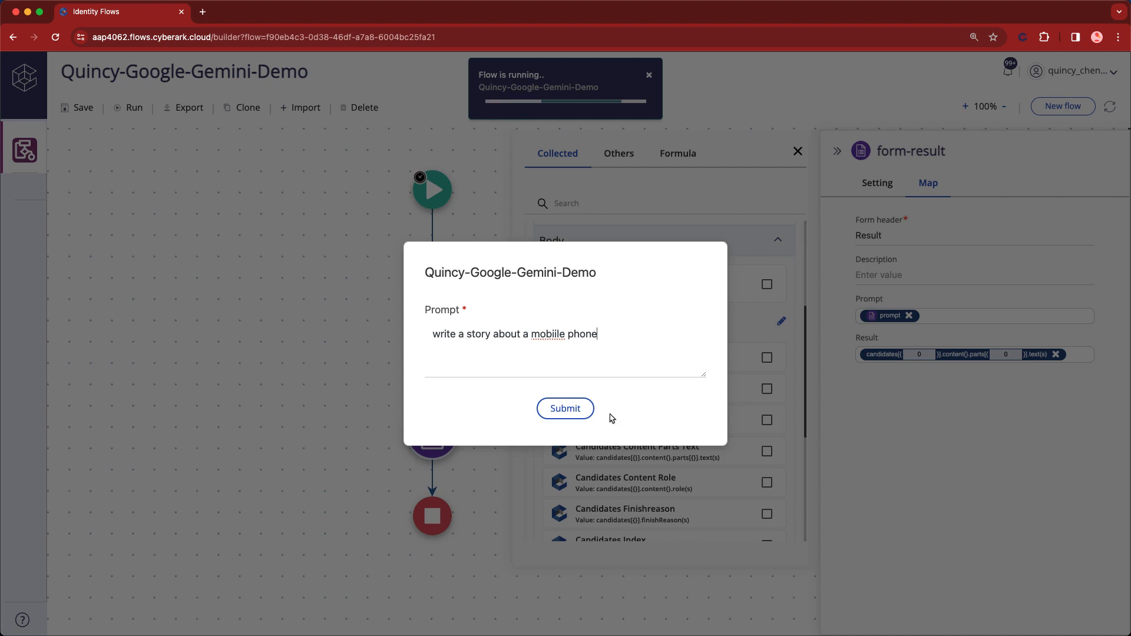
{"action": "left_click", "coordinate": [584, 411]}
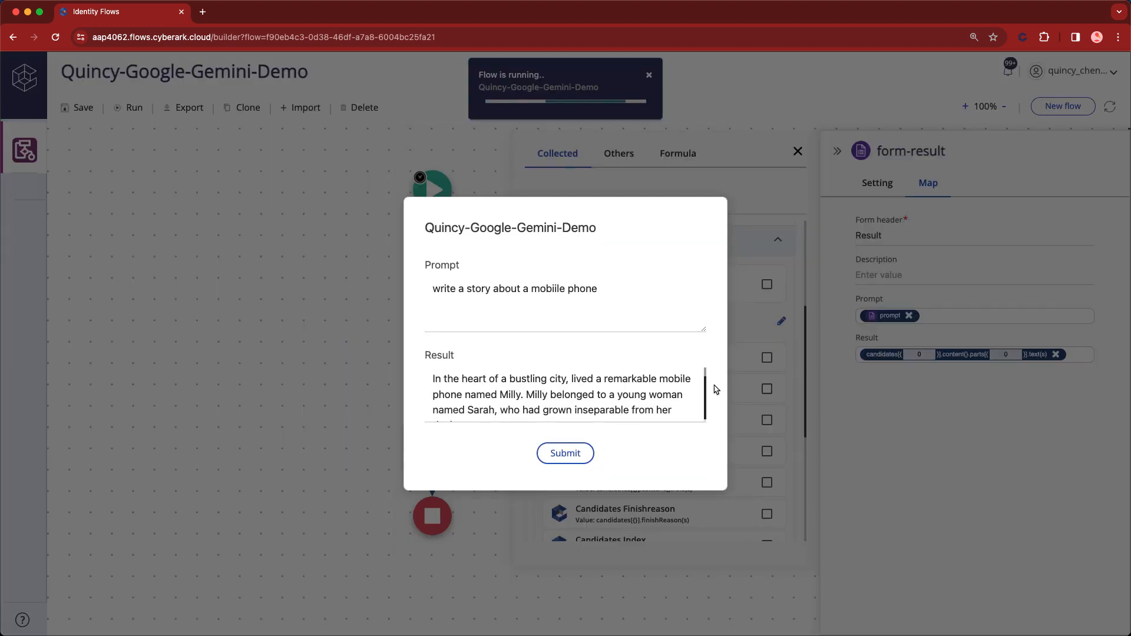
- Read through the generated story in the result form and submit the form to complete the run
{"action": "scroll", "coordinate": [678, 380], "scroll_direction": "down", "scroll_amount": 5}
{"action": "scroll", "coordinate": [678, 380], "scroll_direction": "down", "scroll_amount": 10}
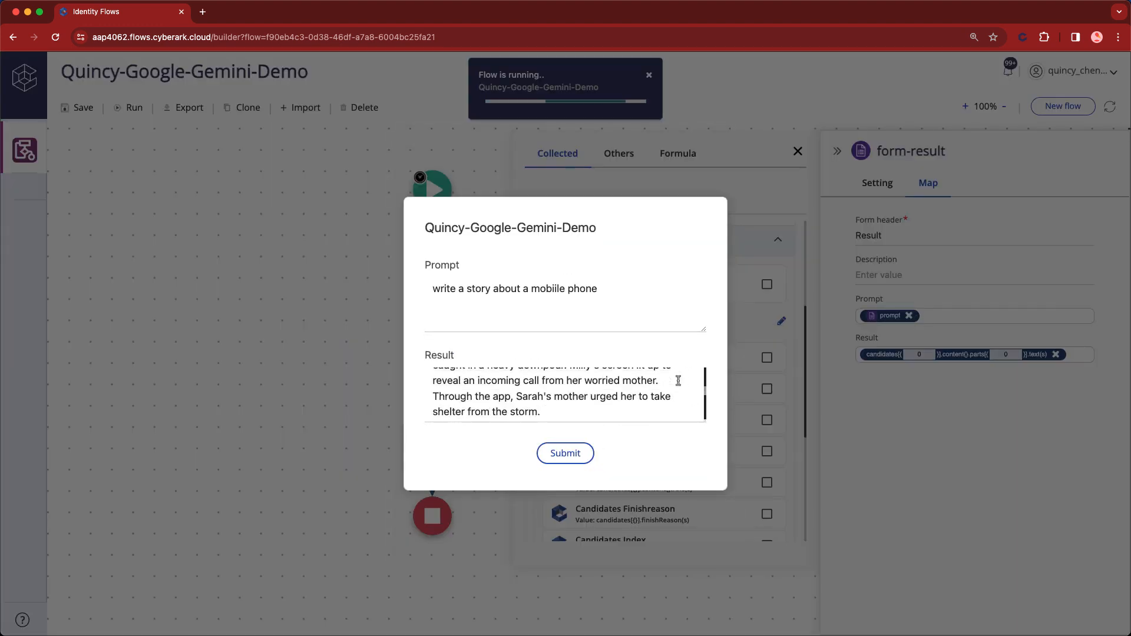
{"action": "left_click", "coordinate": [567, 462]}
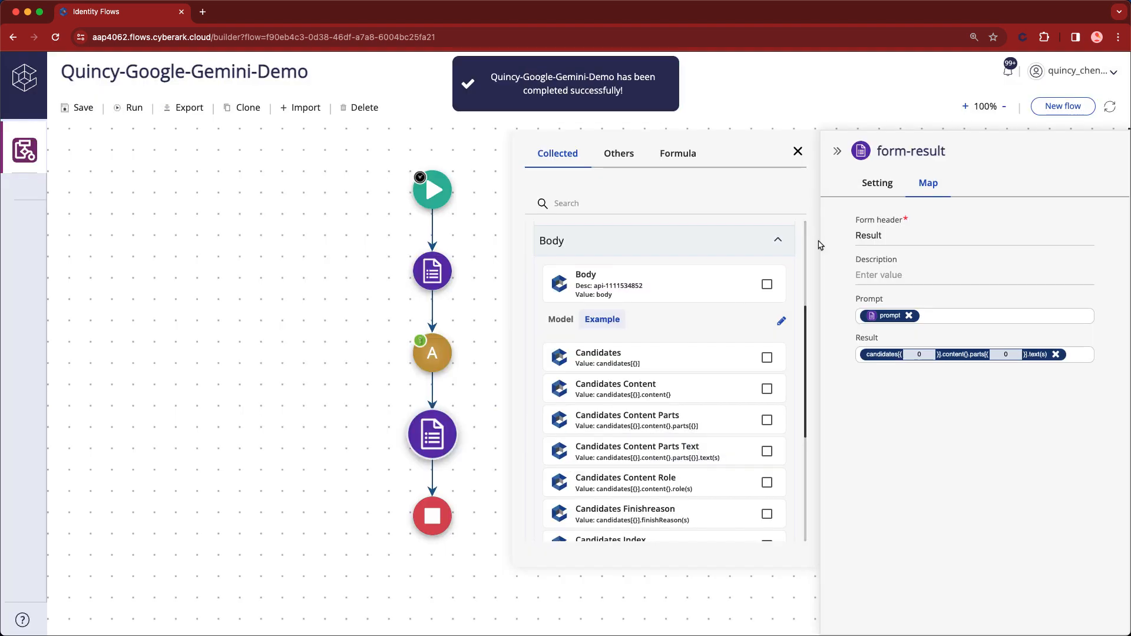
{"action": "left_click", "coordinate": [1010, 77]}
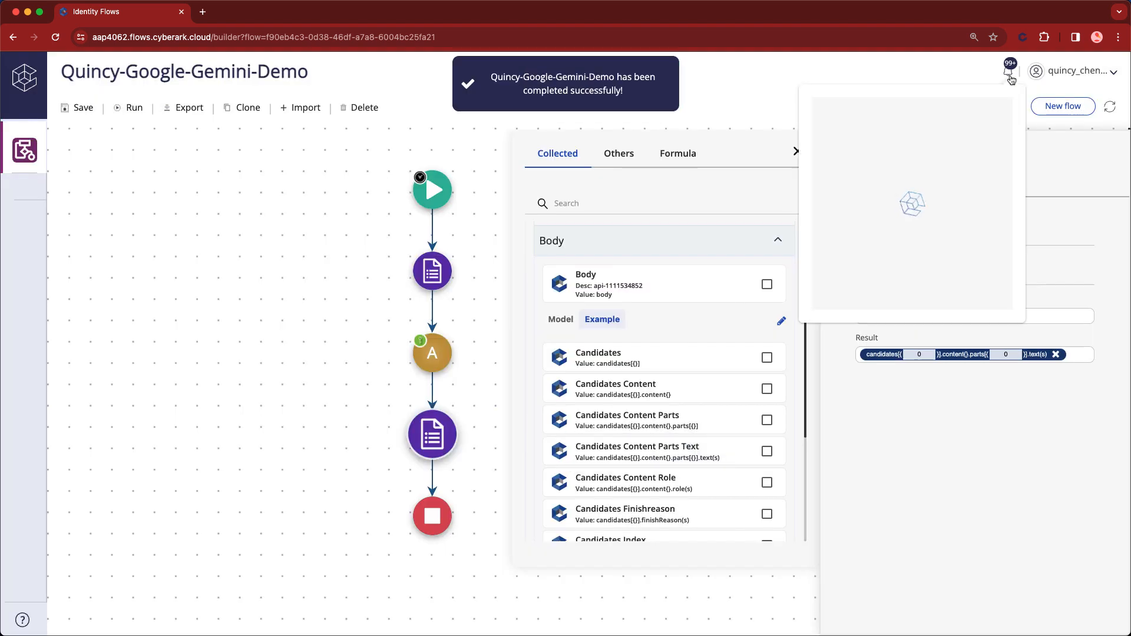
{"action": "left_click", "coordinate": [870, 122]}
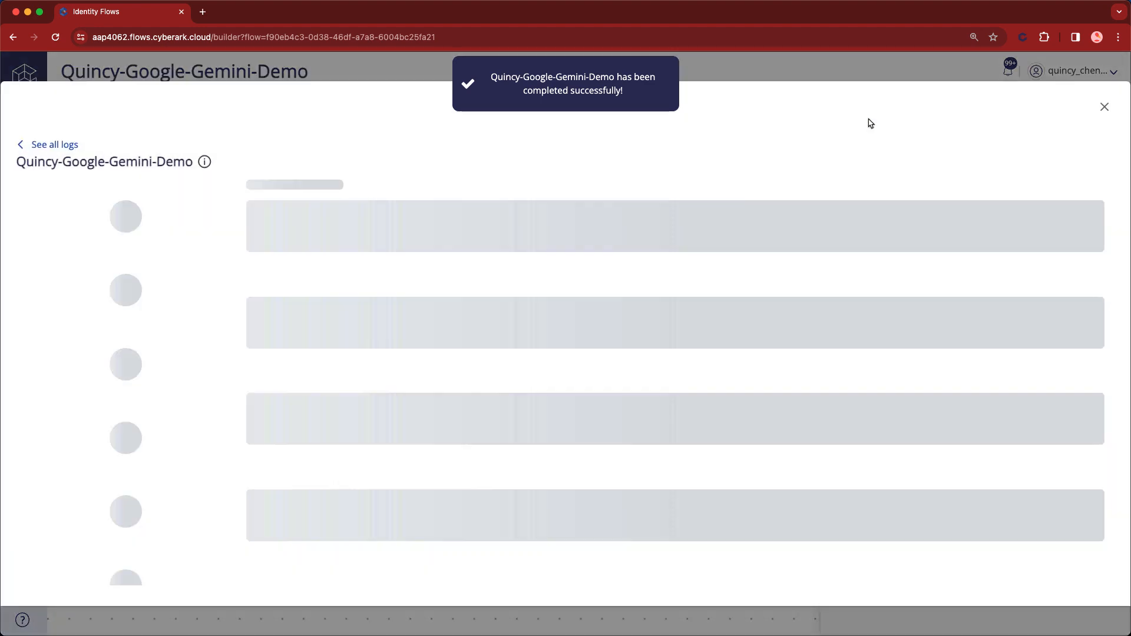
{"action": "left_click", "coordinate": [122, 391]}
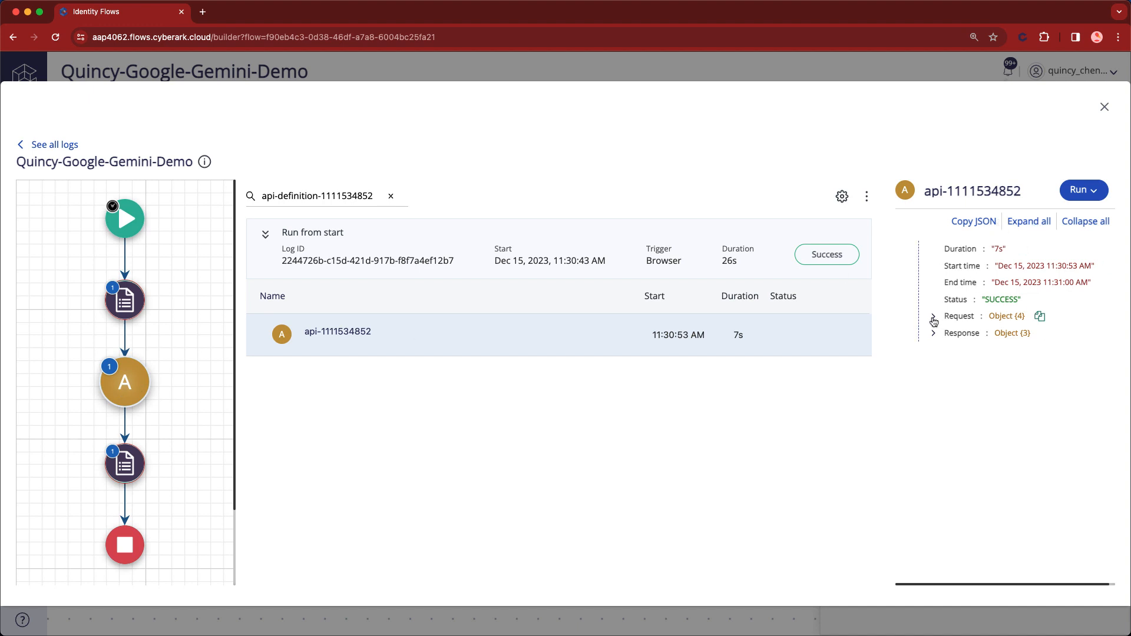
{"action": "left_click", "coordinate": [1046, 222]}
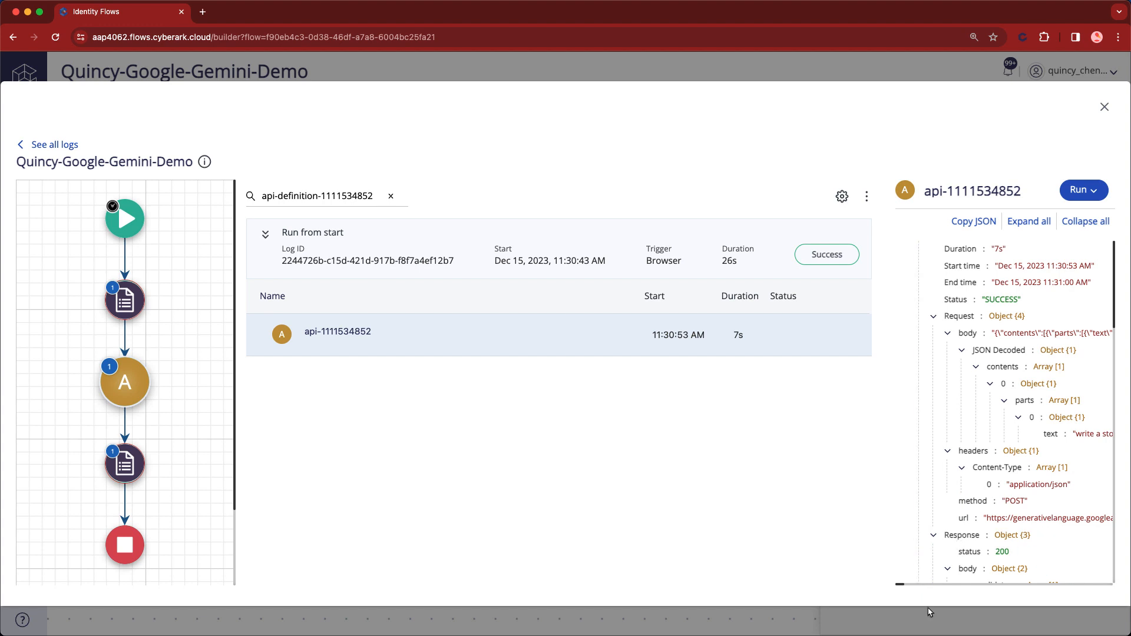
{"action": "left_click_drag", "start_coordinate": [902, 586], "coordinate": [908, 588]}
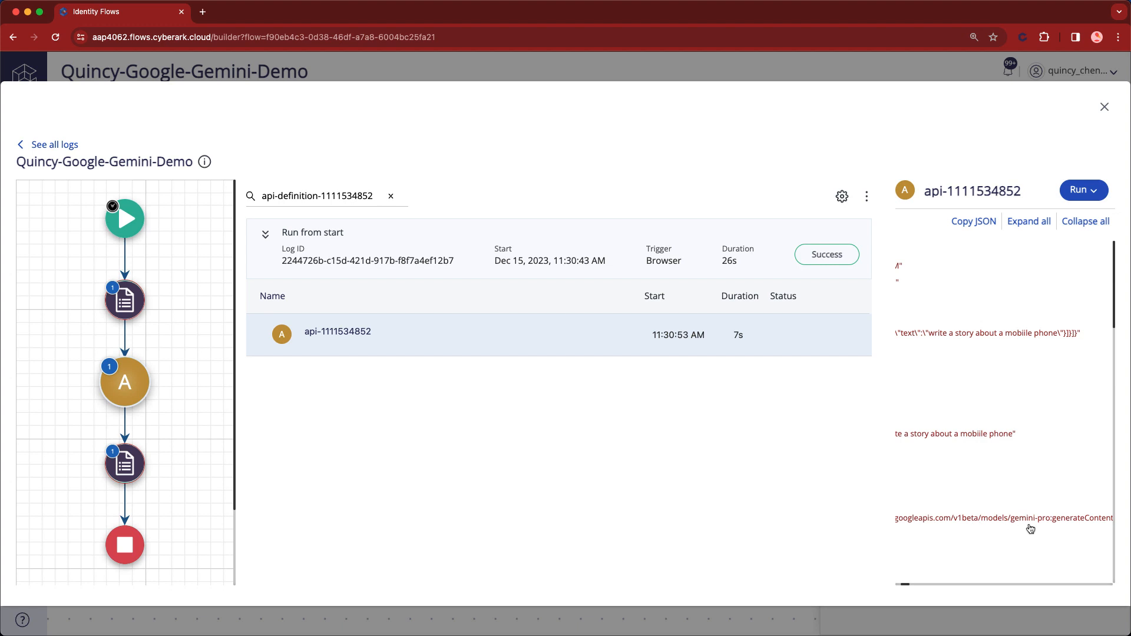
{"action": "left_click", "coordinate": [1104, 106]}
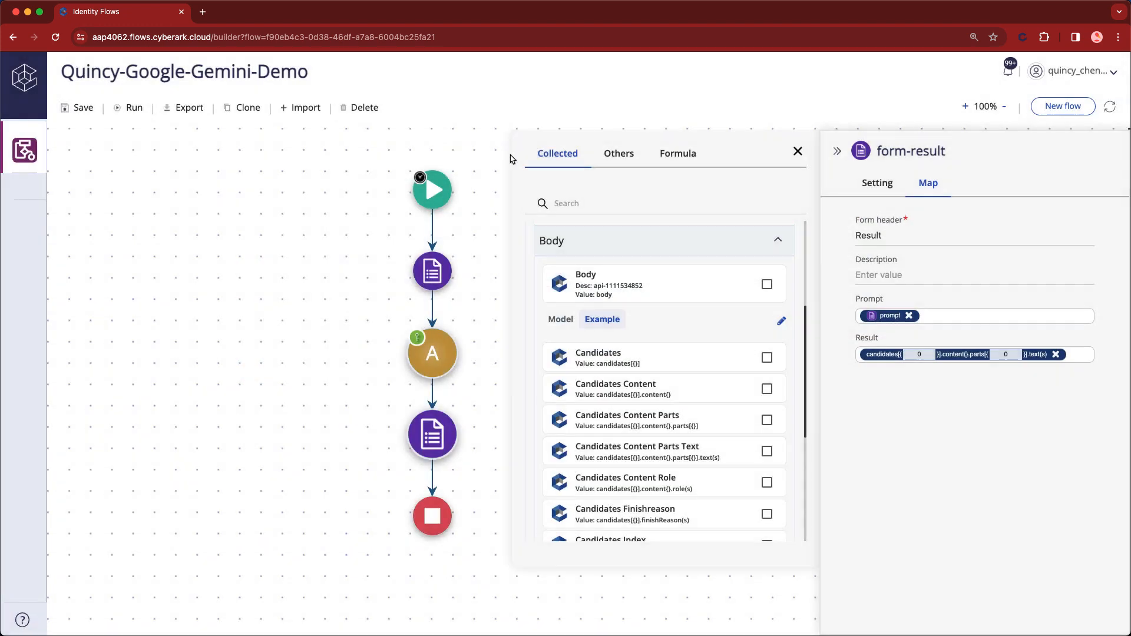
- Save the Gemini demo flow and export it
{"action": "left_click", "coordinate": [76, 112]}
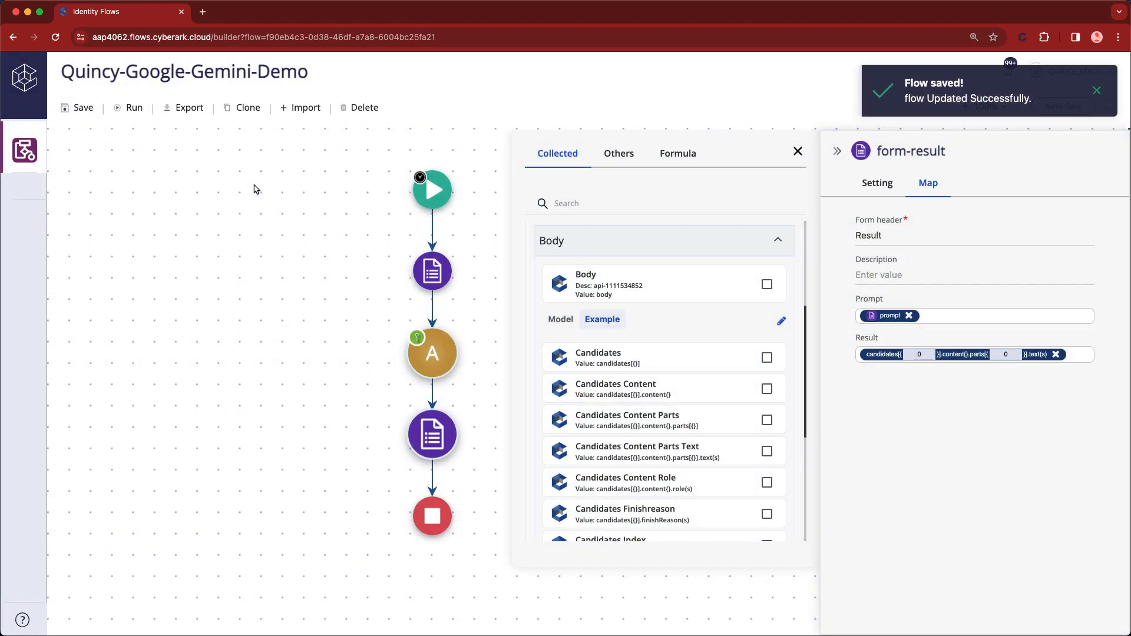
{"action": "left_click", "coordinate": [189, 109]}
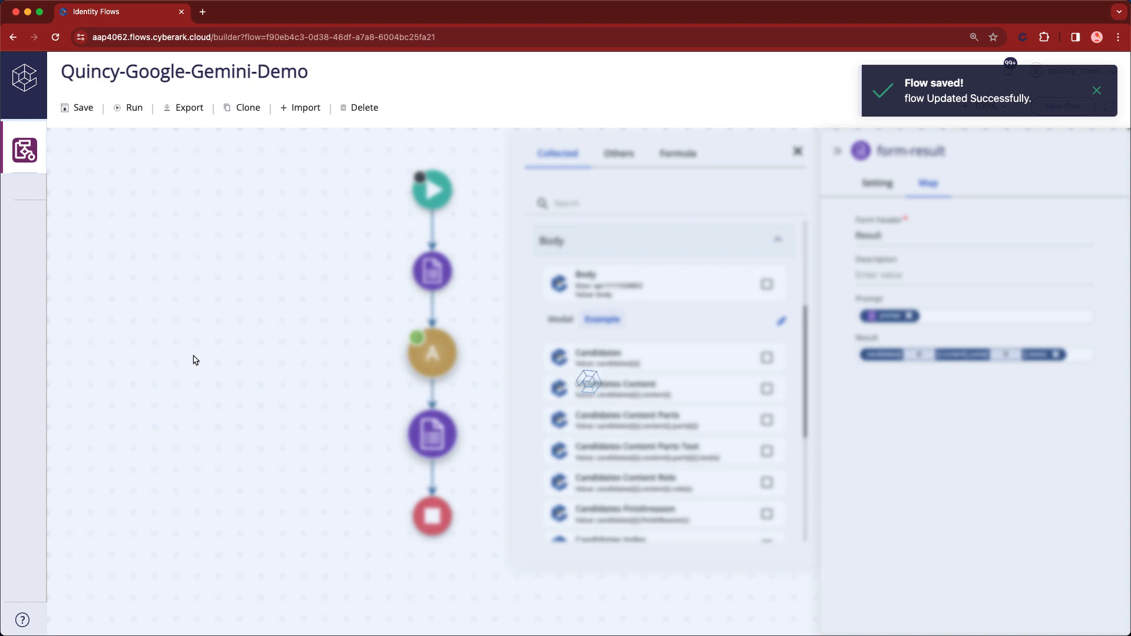